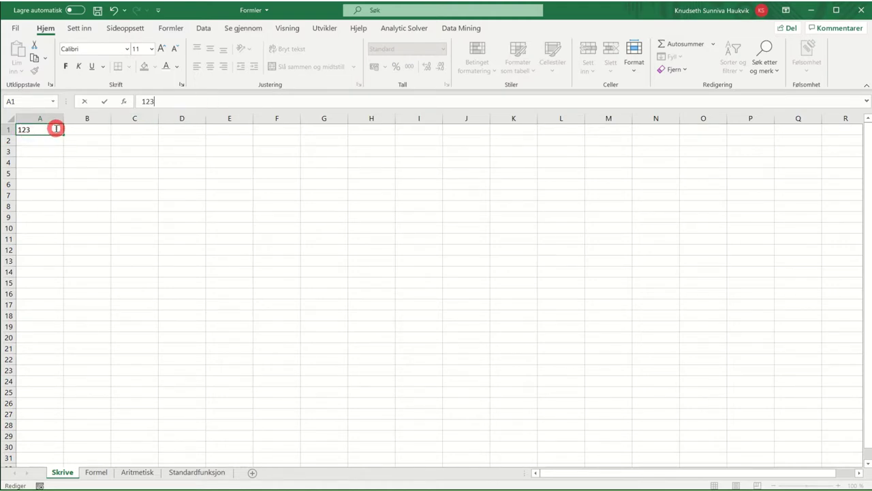
Step: Enter the number 123 in cell A1
{"action": "key", "text": "BackSpace"}
{"action": "key", "text": "BackSpace"}
{"action": "key", "text": "BackSpace"}
{"action": "key", "text": "Return"}
{"action": "key", "text": "ctrl+z"}
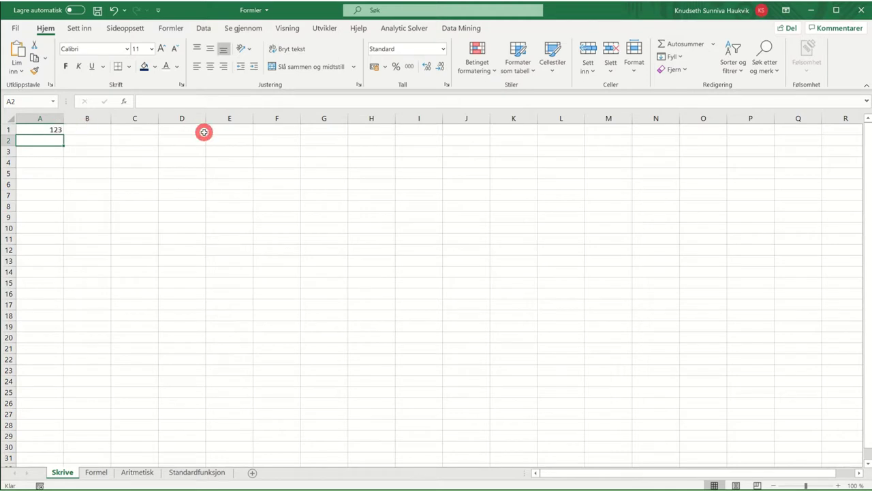
Step: Enter the number 123 in cell A2 and keep that cell selected
{"action": "left_click", "coordinate": [70, 129]}
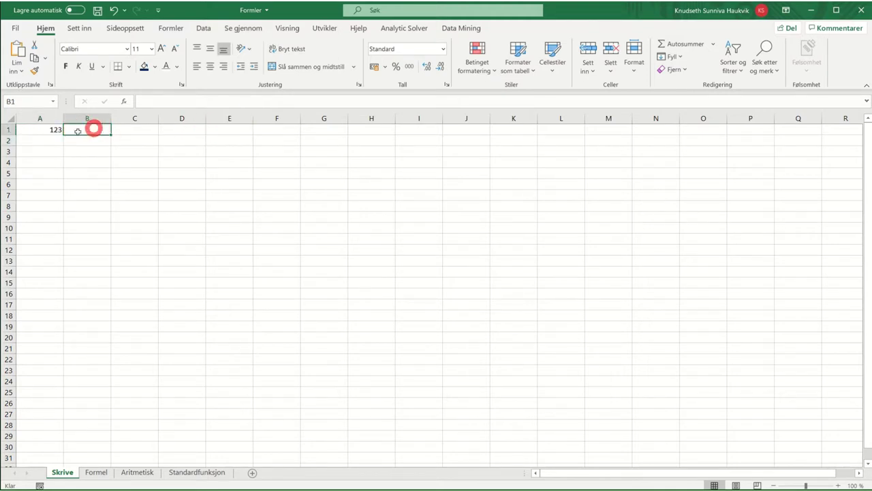
{"action": "left_click", "coordinate": [50, 138]}
{"action": "type", "text": "123"}
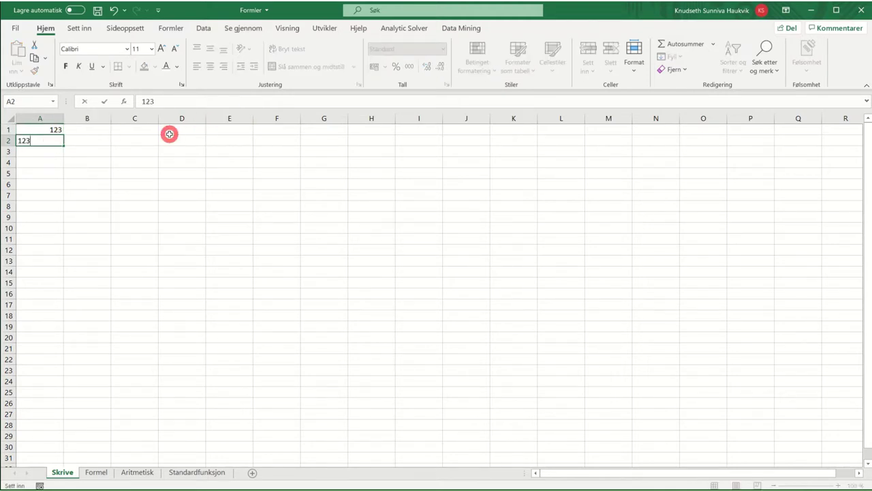
{"action": "left_click", "coordinate": [105, 101]}
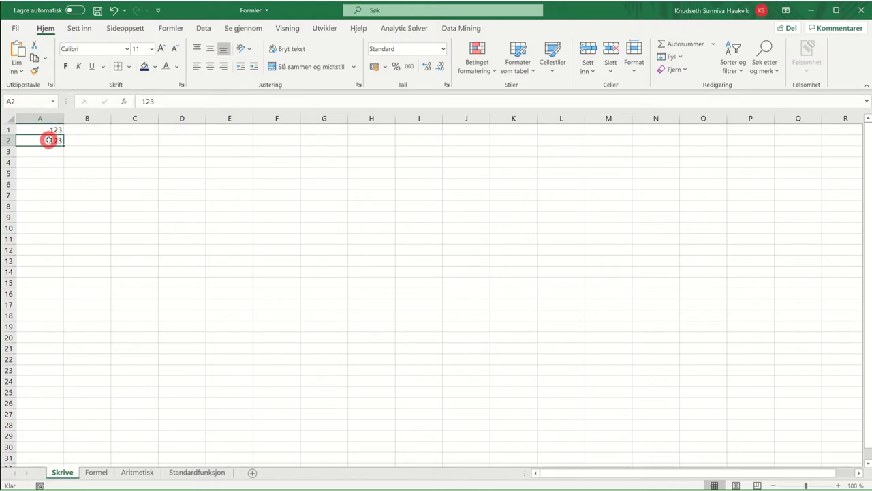
Step: Start replacing the content of cell A2 with 456 and cancel the entry
{"action": "type", "text": "456"}
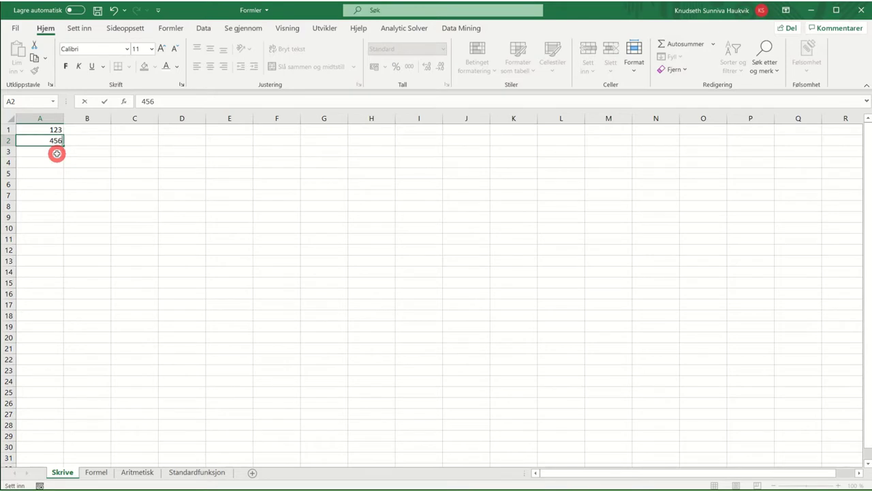
{"action": "left_click", "coordinate": [84, 103]}
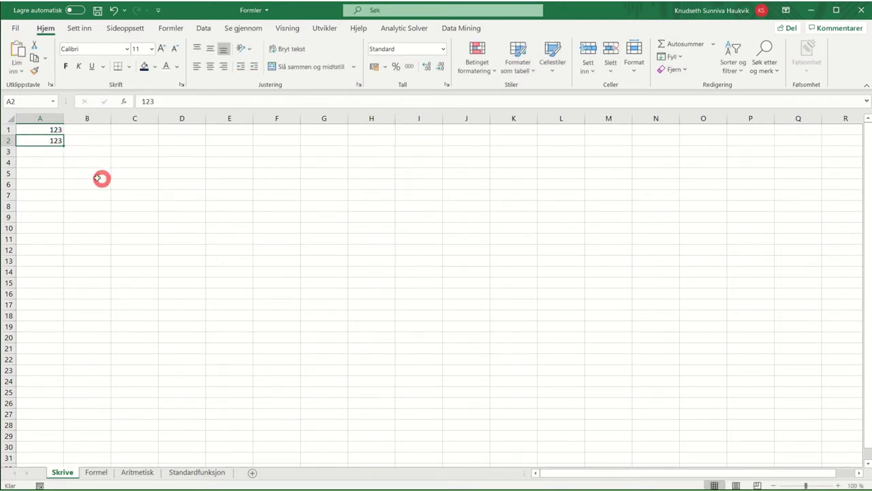
Step: Enter -123 as text with a leading apostrophe in cell A3 and as an ordinary number in cell A4
{"action": "left_click", "coordinate": [54, 155]}
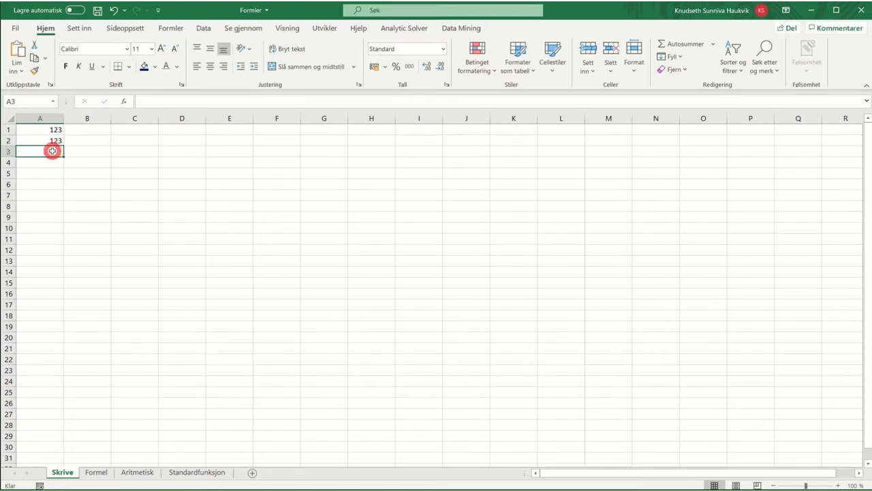
{"action": "type", "text": "-"}
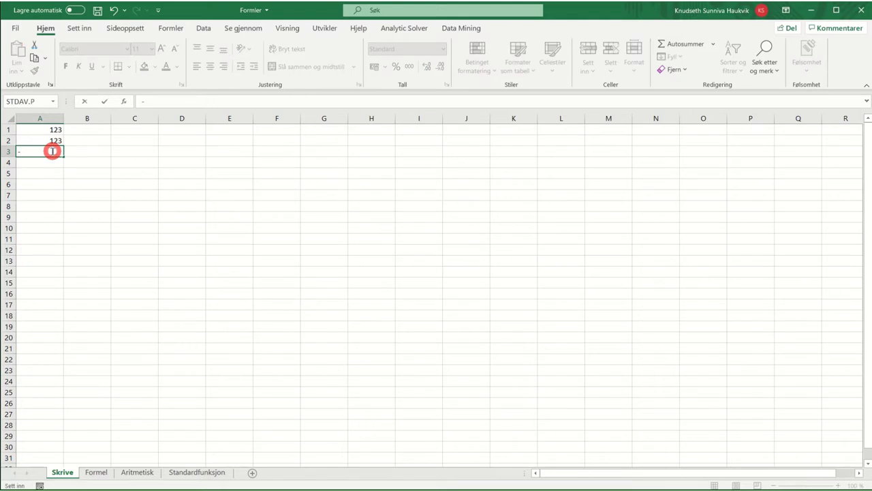
{"action": "key", "text": "Escape"}
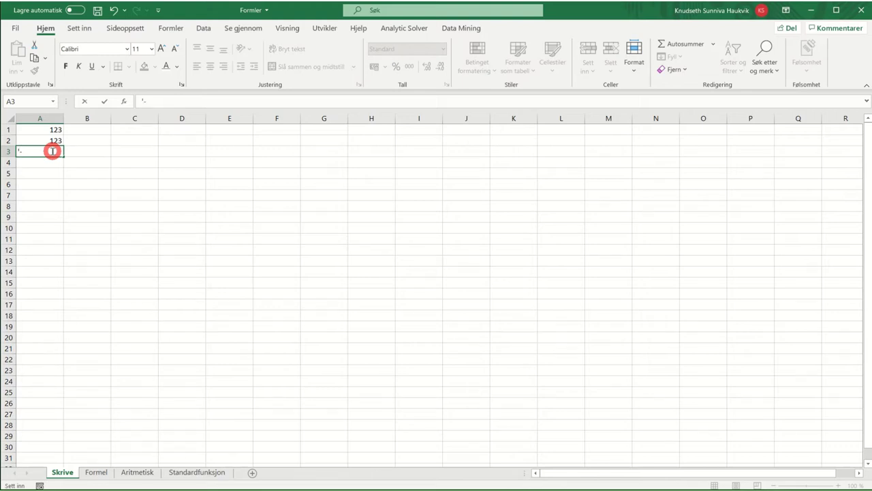
{"action": "type", "text": "123"}
{"action": "key", "text": "Return"}
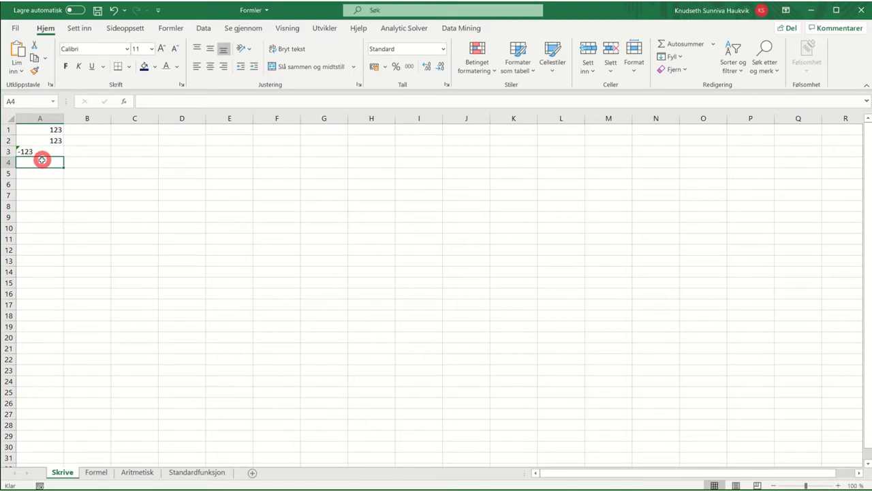
{"action": "type", "text": "-123"}
{"action": "key", "text": "Return"}
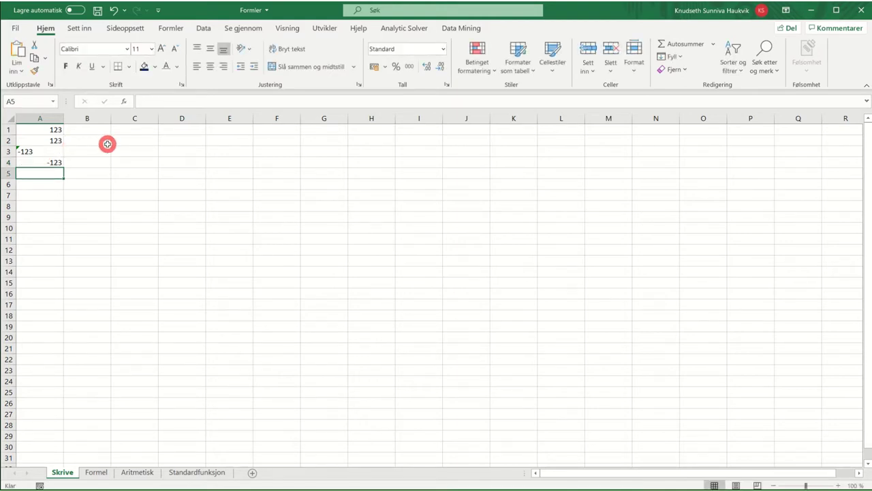
Step: Enter the label inntekt in cell C1 and '-kostnad, with a leading apostrophe, in cell C2
{"action": "left_click", "coordinate": [122, 128]}
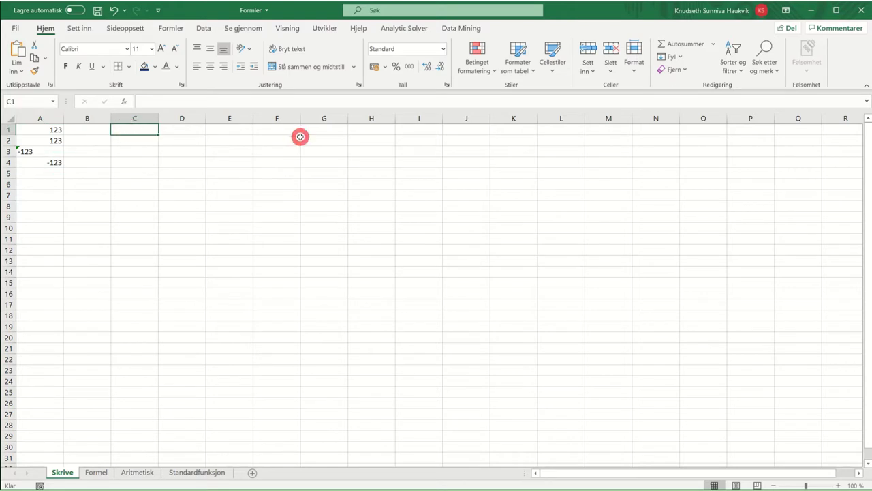
{"action": "type", "text": "inntekt"}
{"action": "key", "text": "Return"}
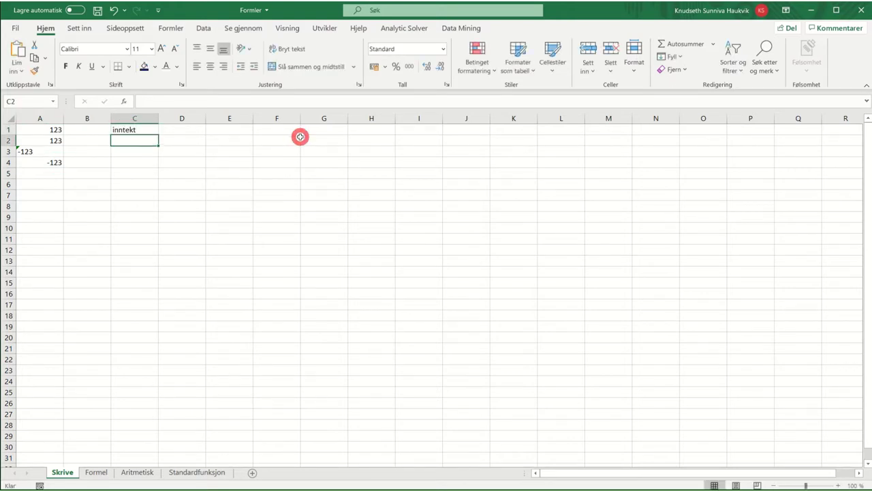
{"action": "type", "text": "'-kostnad"}
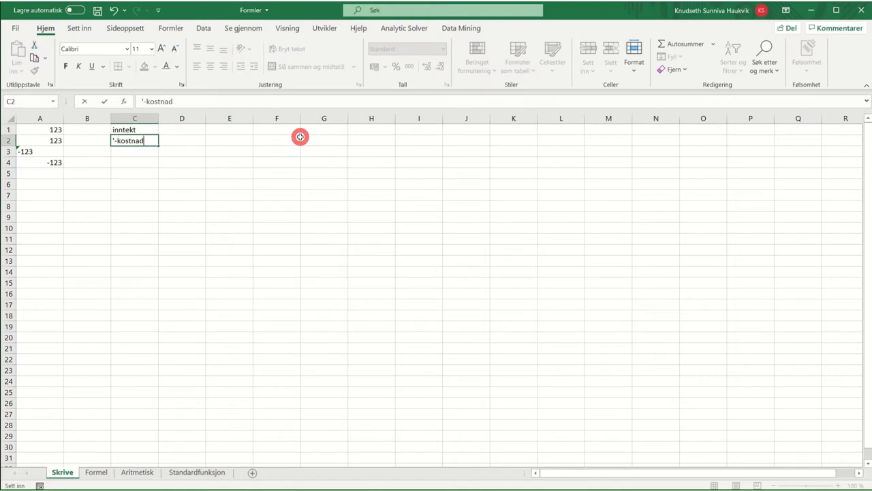
{"action": "key", "text": "Return"}
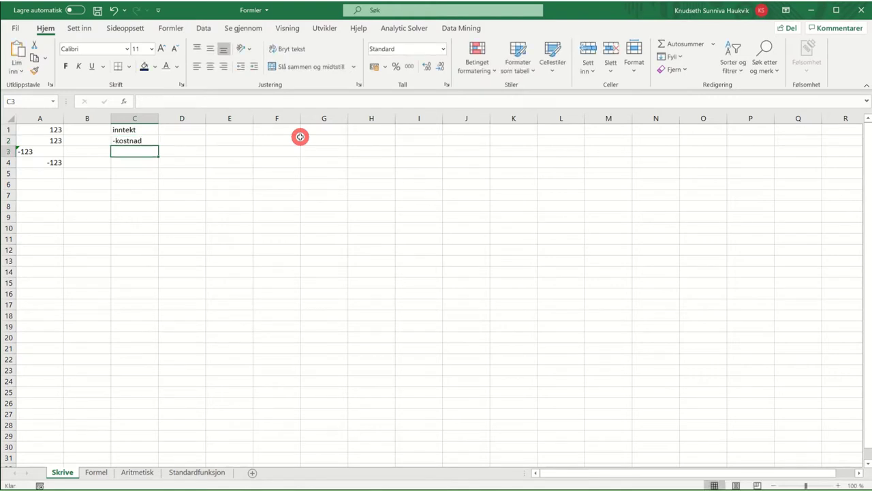
Step: Read the number-stored-as-text warning on cell A3 and set it to be ignored
{"action": "left_click", "coordinate": [19, 148]}
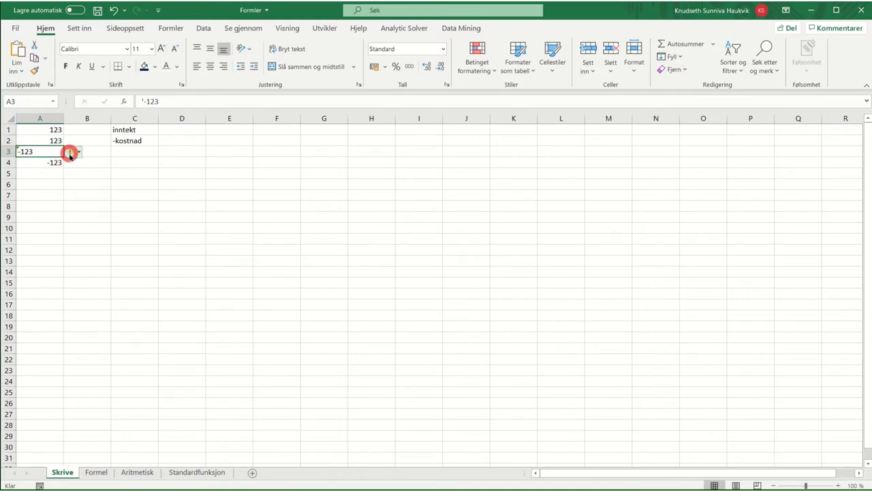
{"action": "mouse_move", "coordinate": [75, 153]}
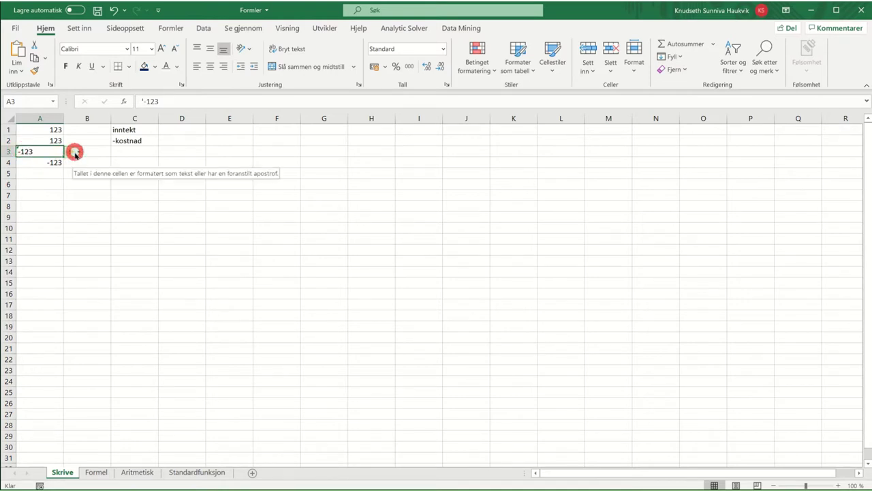
{"action": "left_click", "coordinate": [129, 149]}
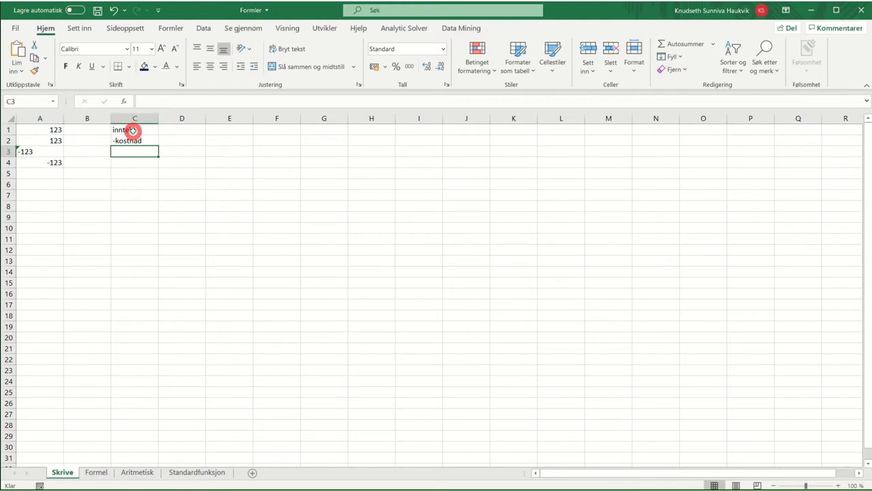
{"action": "left_click", "coordinate": [130, 131]}
{"action": "left_click", "coordinate": [19, 150]}
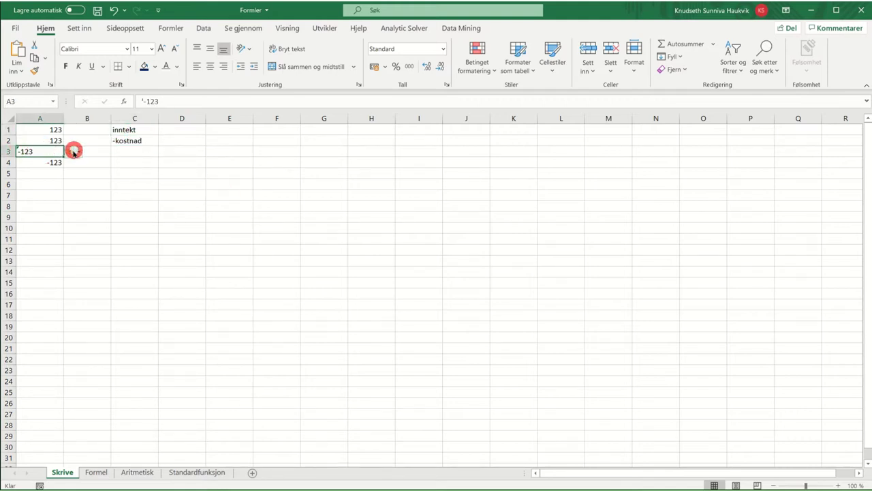
{"action": "left_click", "coordinate": [72, 150]}
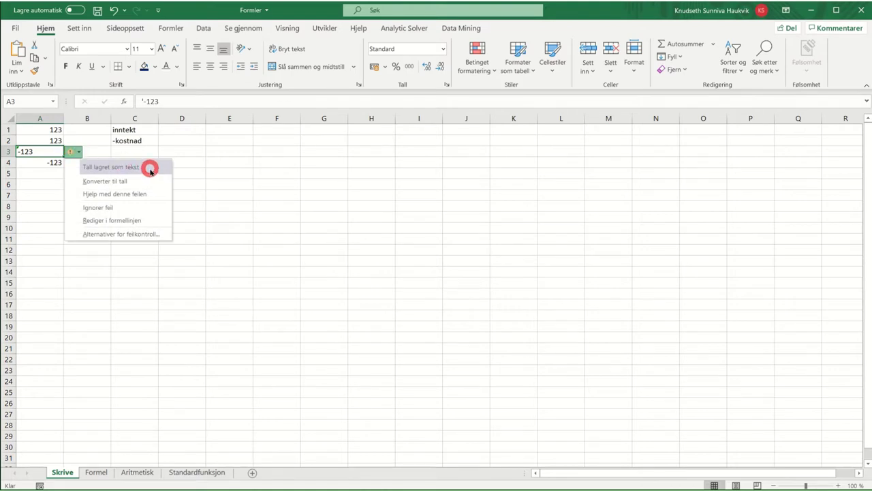
{"action": "left_click", "coordinate": [146, 206]}
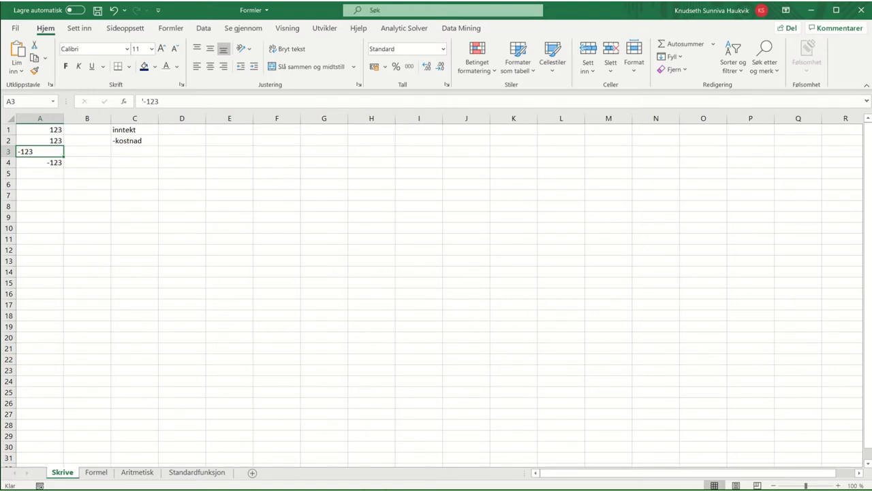
Step: On the Formel sheet, calculate the Omsetning in cell B6 with the formula =B3*B4
{"action": "left_click", "coordinate": [112, 183]}
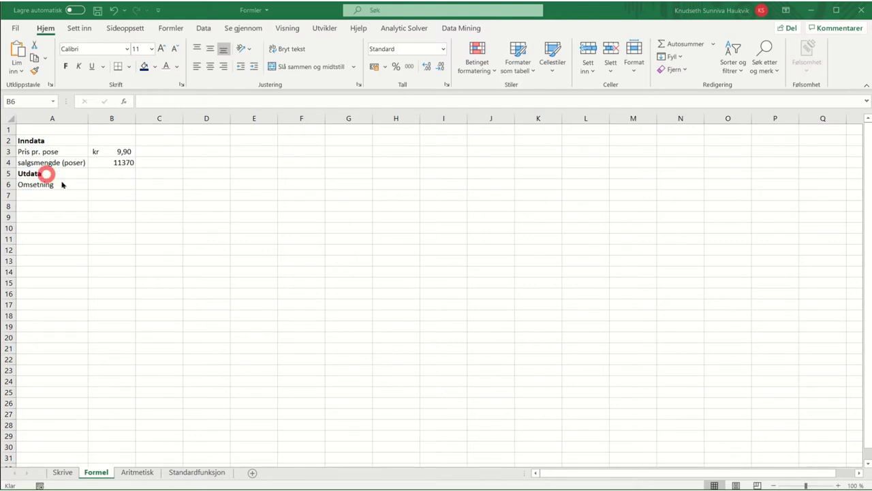
{"action": "left_click", "coordinate": [121, 185]}
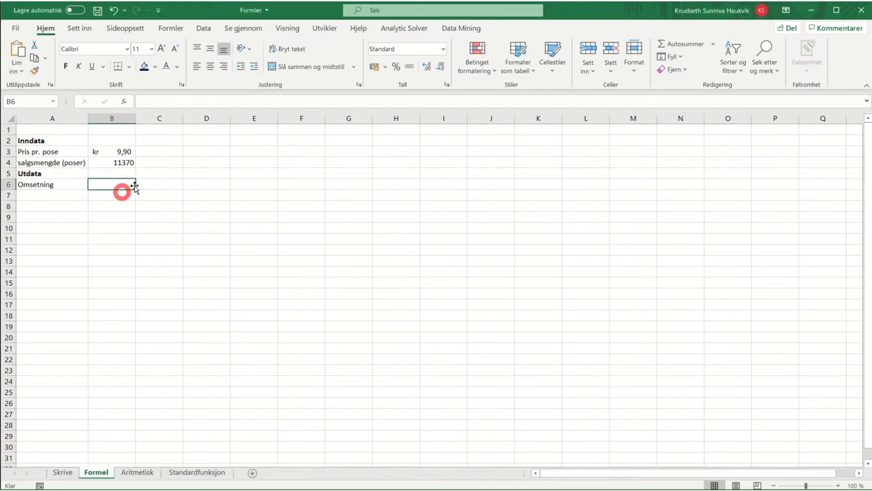
{"action": "type", "text": "="}
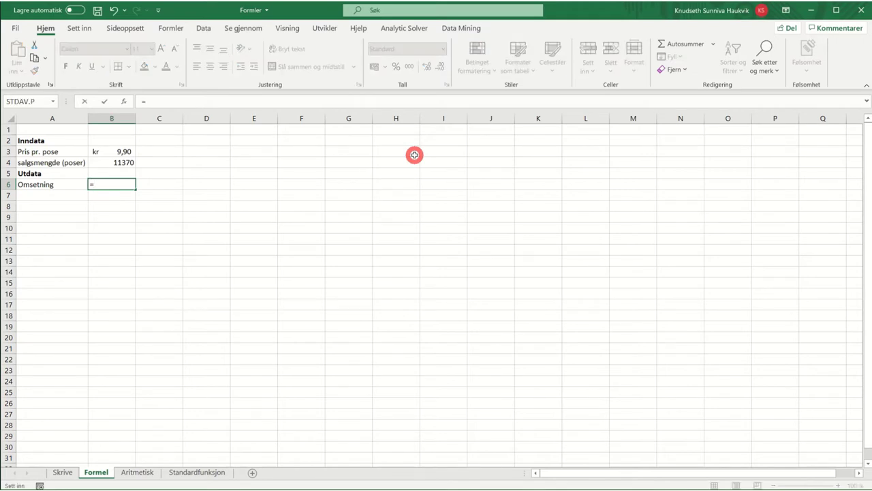
{"action": "left_click", "coordinate": [123, 151]}
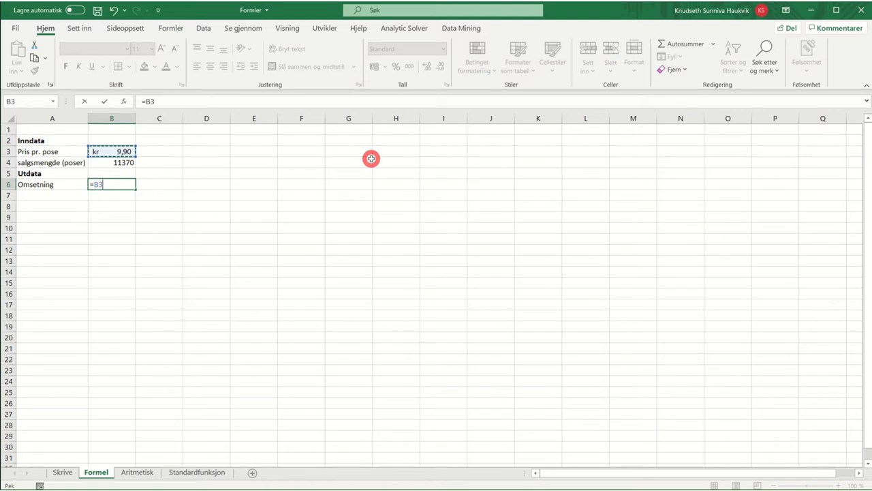
{"action": "type", "text": "*"}
{"action": "left_click", "coordinate": [127, 162]}
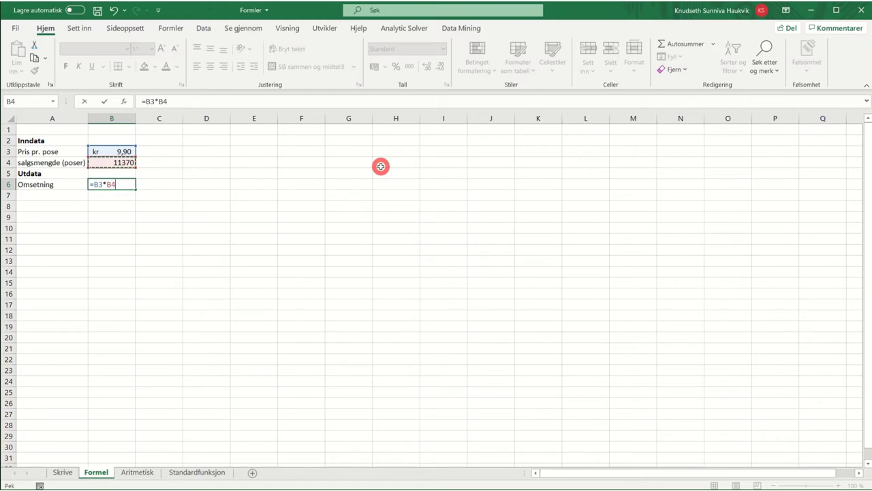
{"action": "key", "text": "Return"}
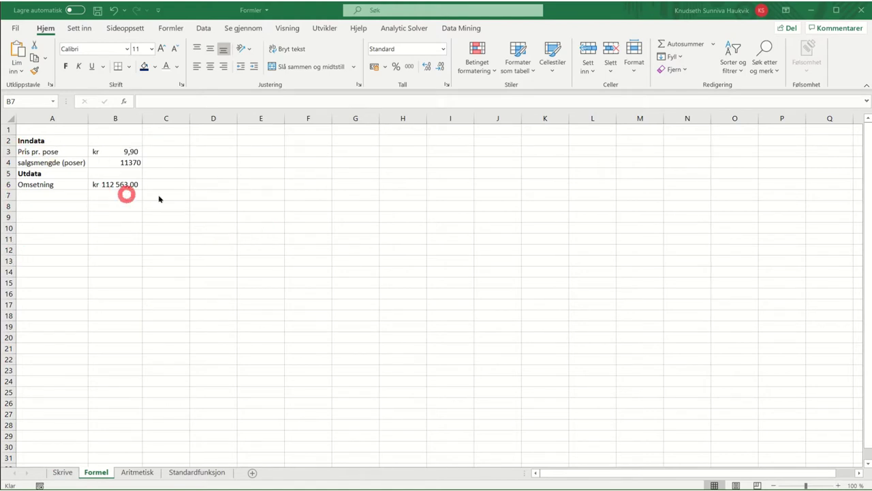
Step: Select entire columns and rows one at a time: column B, row 2, column A and row 1
{"action": "left_click", "coordinate": [135, 162]}
{"action": "left_click", "coordinate": [133, 118]}
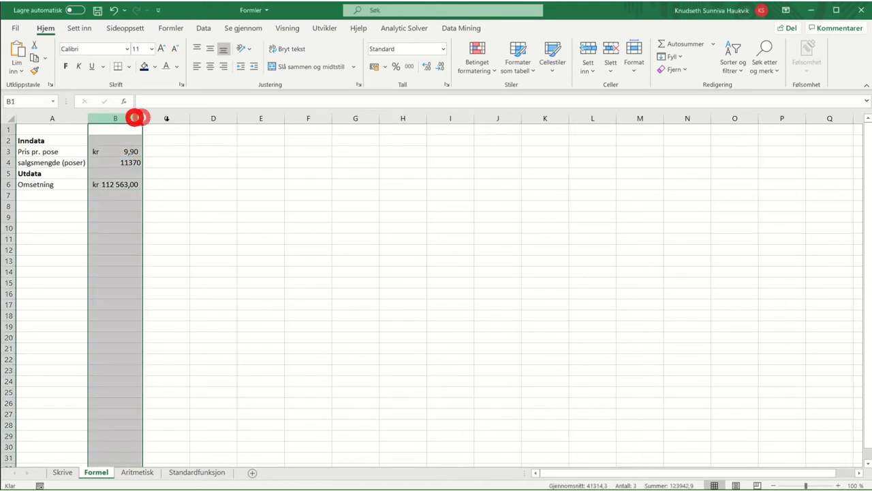
{"action": "left_click", "coordinate": [6, 140]}
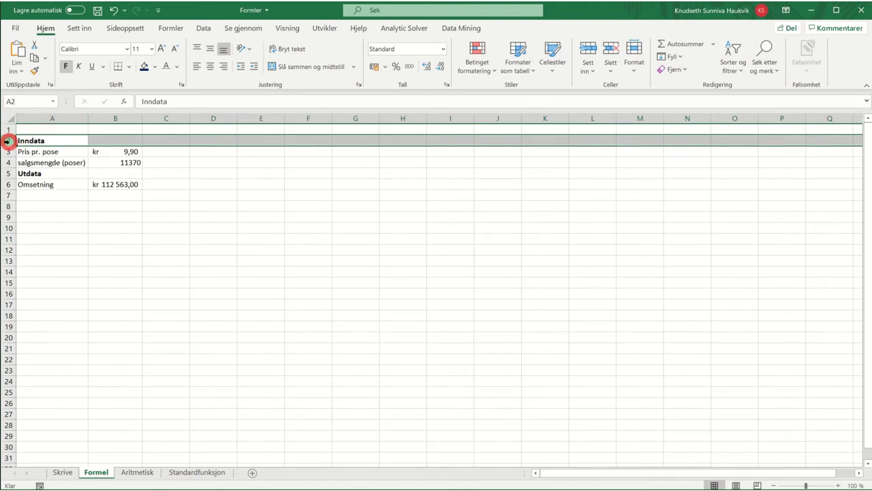
{"action": "left_click", "coordinate": [49, 117]}
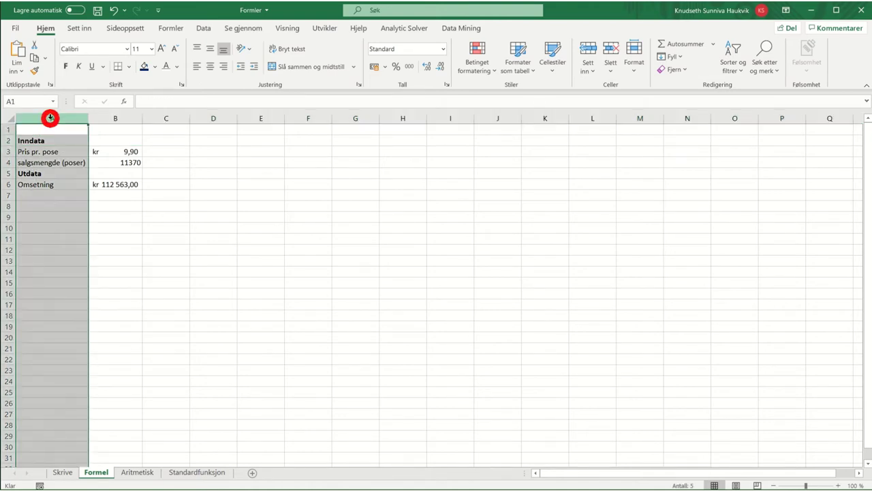
{"action": "left_click", "coordinate": [8, 129]}
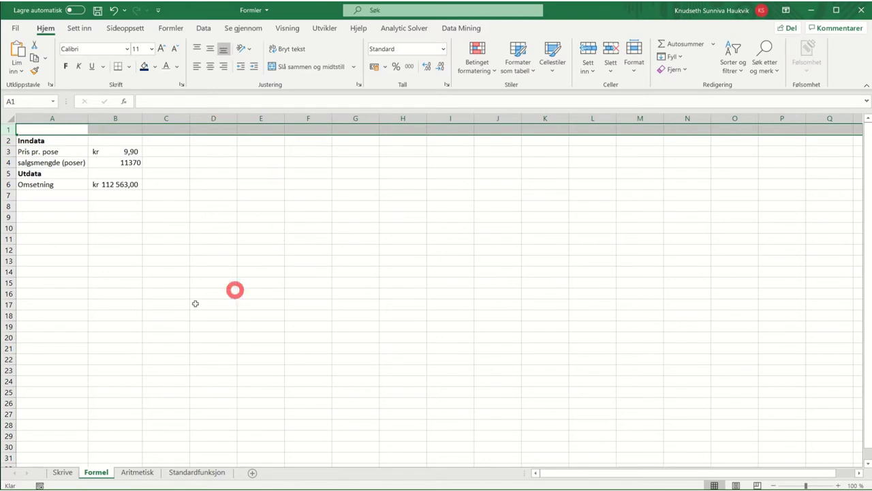
Step: Select the cell block C2:E7, and replace that selection with the single cell B8
{"action": "left_click_drag", "start_coordinate": [168, 144], "coordinate": [259, 195]}
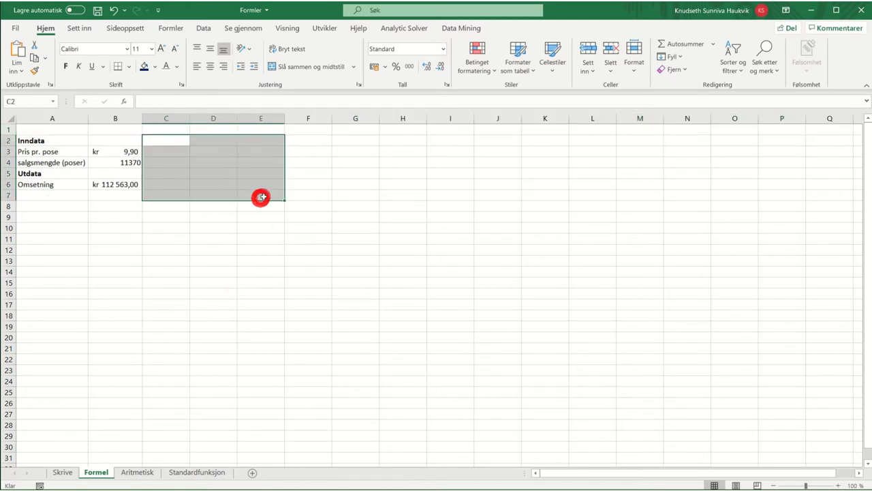
{"action": "left_click", "coordinate": [109, 208]}
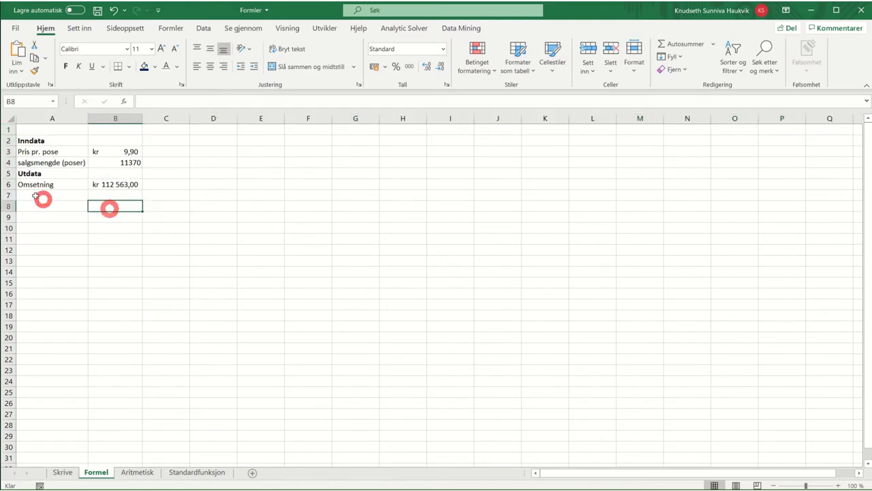
Step: Select row 1 together with the non-adjacent rows 7 to 9
{"action": "left_click", "coordinate": [9, 128]}
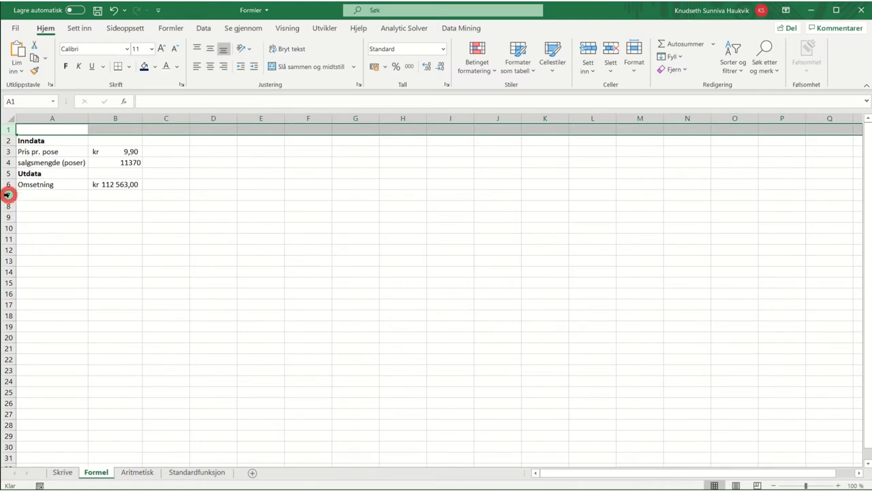
{"action": "left_click_drag", "start_coordinate": [8, 194], "coordinate": [13, 222]}
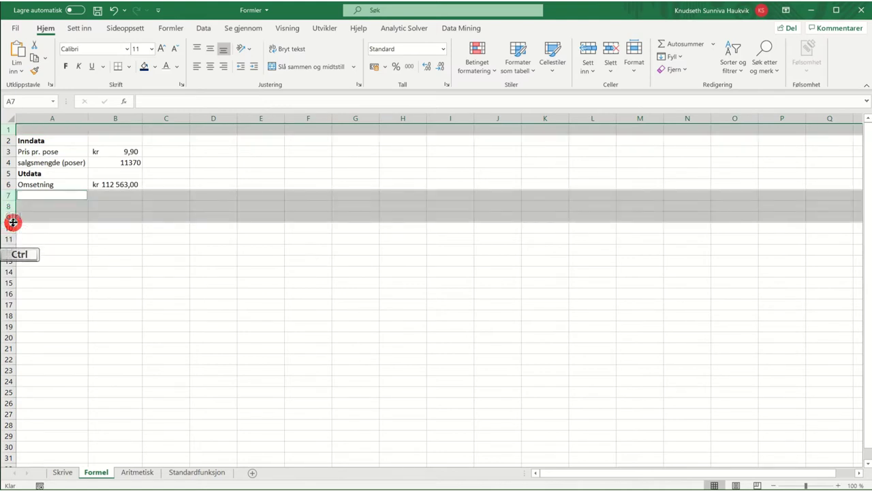
Step: Select the non-adjacent ranges C3:C6, E3:E6, G3:G6 and I3:I5 together, and replace that selection with cell E8
{"action": "left_click", "coordinate": [150, 261]}
{"action": "left_click_drag", "start_coordinate": [167, 149], "coordinate": [177, 184]}
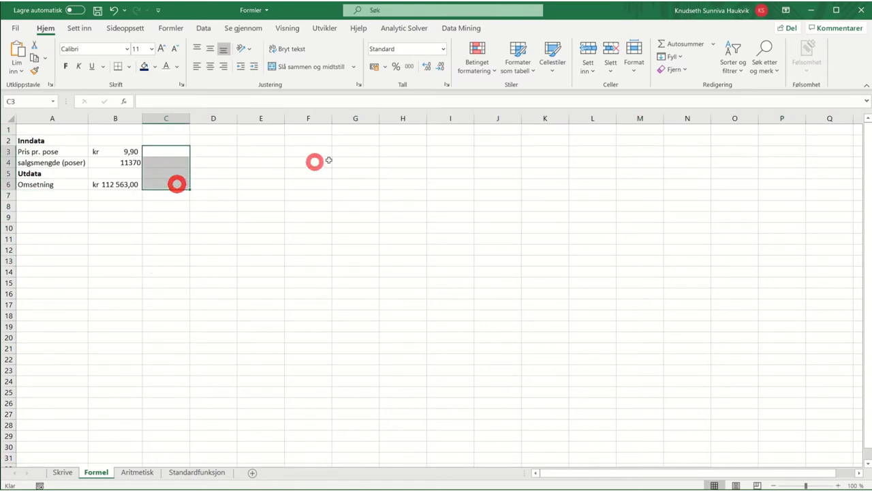
{"action": "left_click_drag", "start_coordinate": [270, 150], "coordinate": [267, 183]}
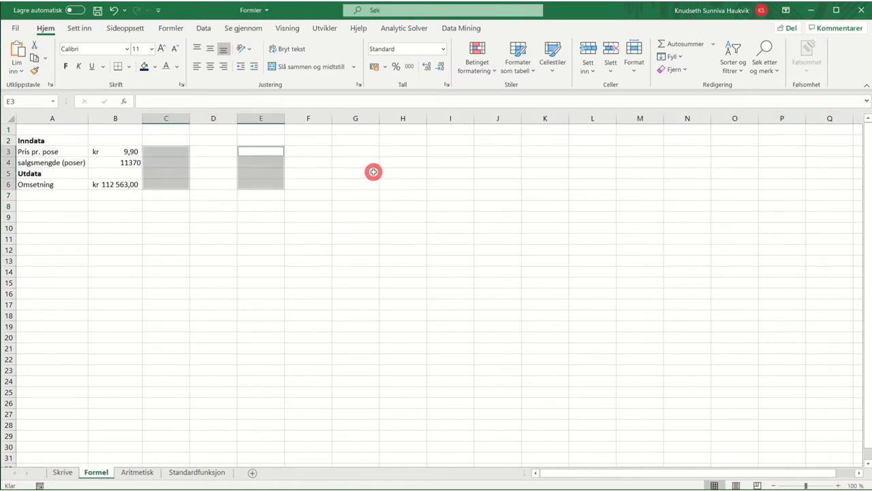
{"action": "left_click_drag", "start_coordinate": [355, 151], "coordinate": [366, 178]}
{"action": "left_click_drag", "start_coordinate": [444, 152], "coordinate": [446, 172], "text": "ctrl"}
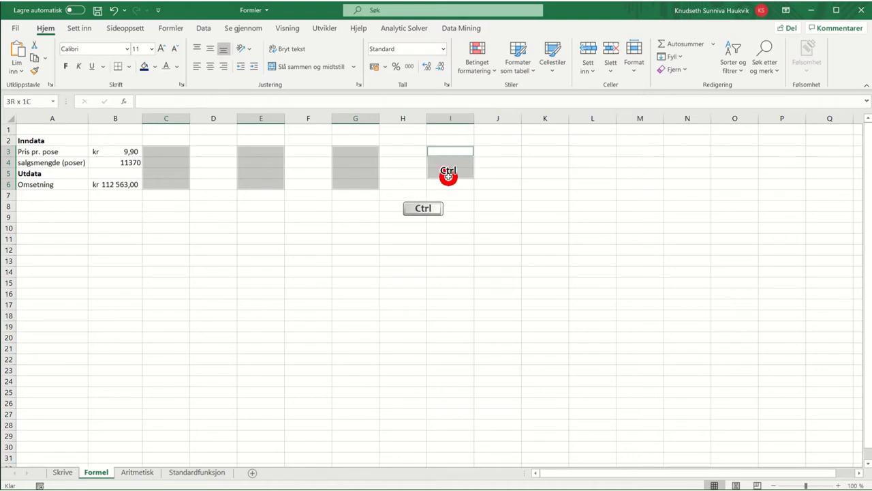
{"action": "left_click", "coordinate": [283, 204]}
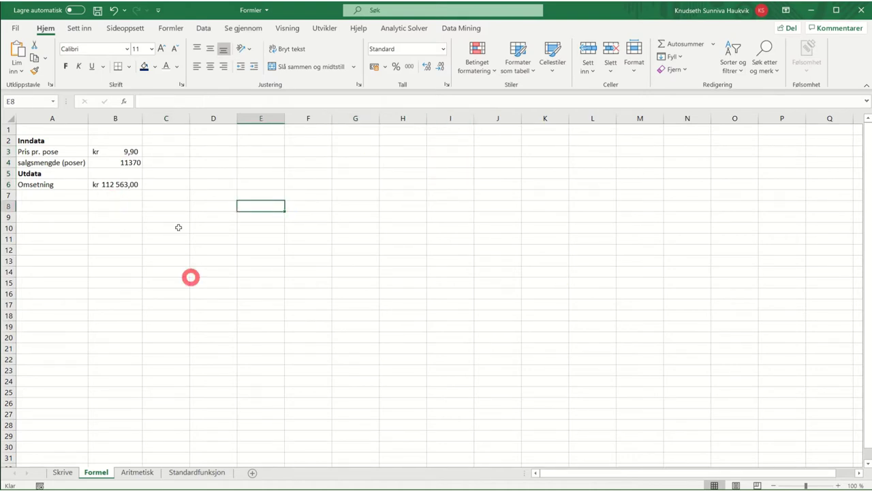
Step: Select the entire worksheet twice, reducing the selection to cell D5 after the first time and to cell G13 after the second
{"action": "key", "text": "ctrl+a"}
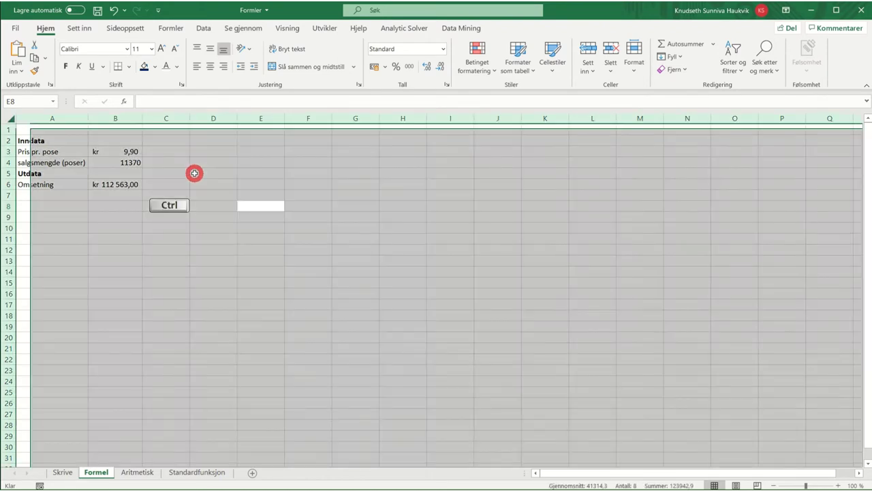
{"action": "left_click", "coordinate": [194, 173]}
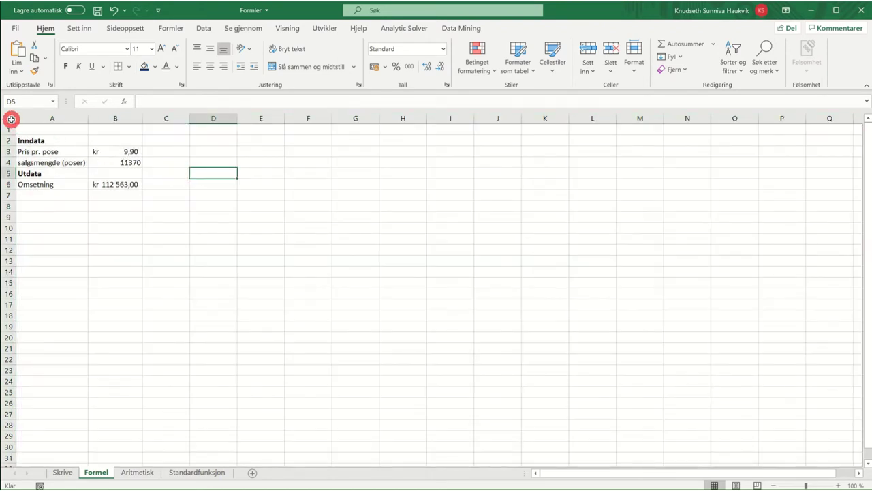
{"action": "left_click", "coordinate": [12, 119]}
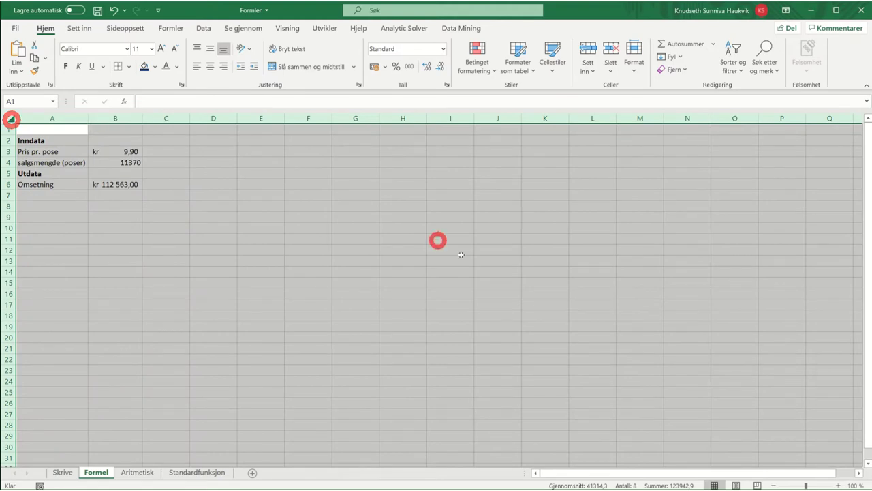
{"action": "left_click", "coordinate": [353, 260]}
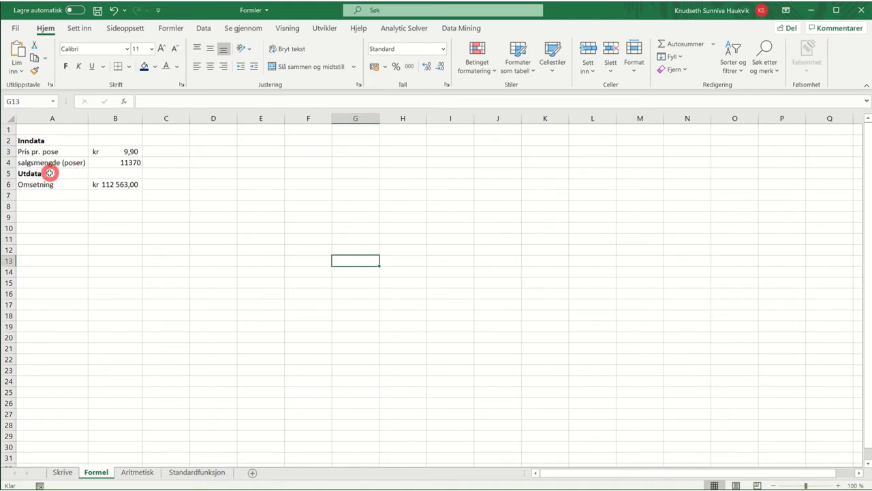
Step: Insert a blank row above the Utdata heading in row 5
{"action": "right_click", "coordinate": [9, 173]}
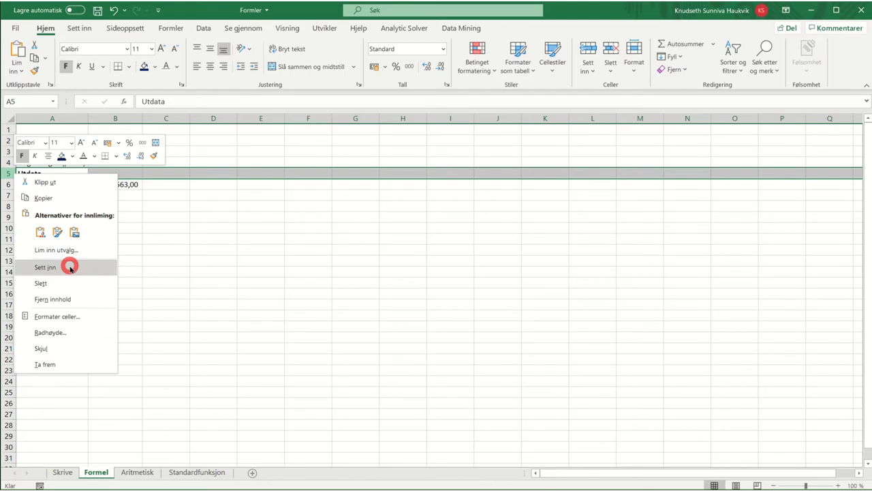
{"action": "left_click", "coordinate": [71, 268]}
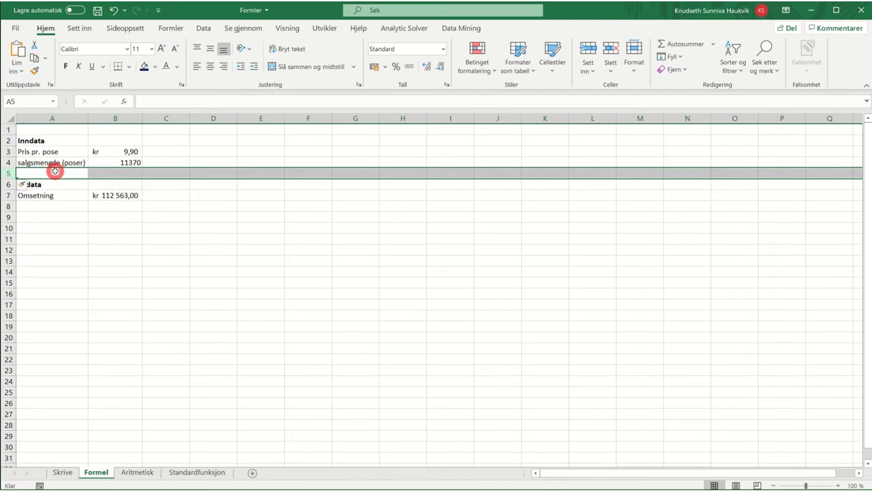
{"action": "left_click", "coordinate": [59, 216]}
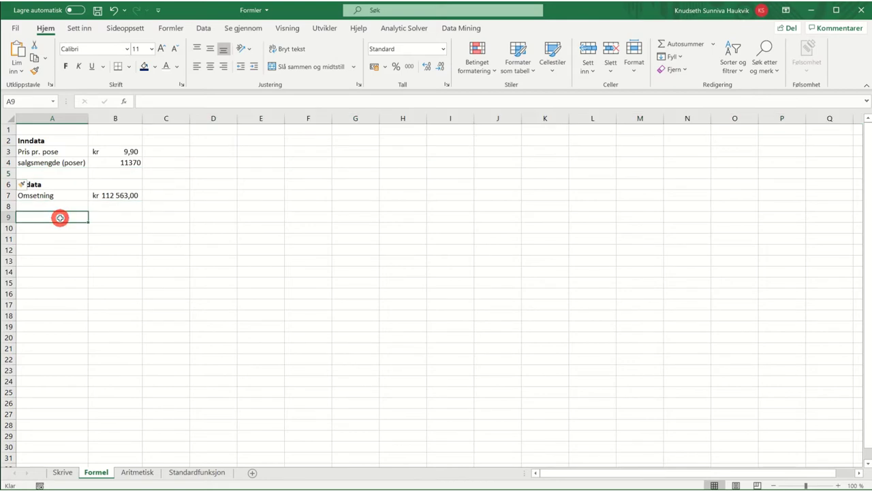
Step: Insert a blank column before column A, and delete that new column
{"action": "left_click", "coordinate": [39, 119]}
{"action": "right_click", "coordinate": [39, 119]}
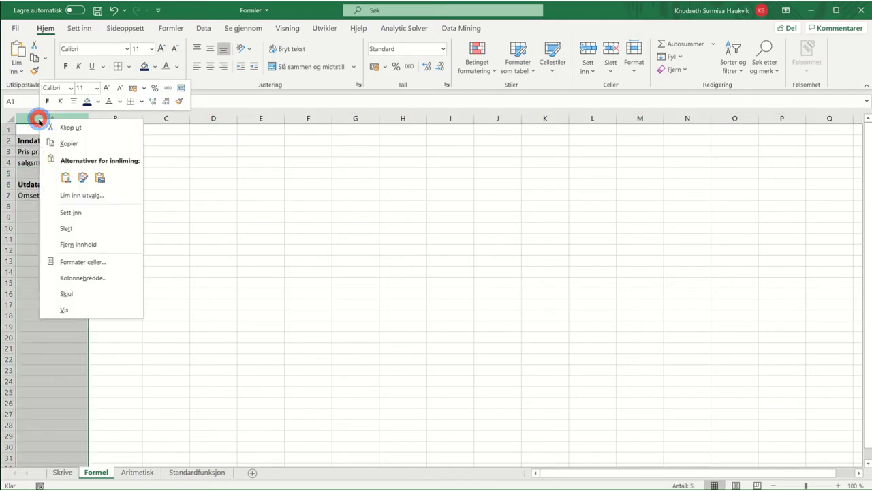
{"action": "left_click", "coordinate": [99, 211]}
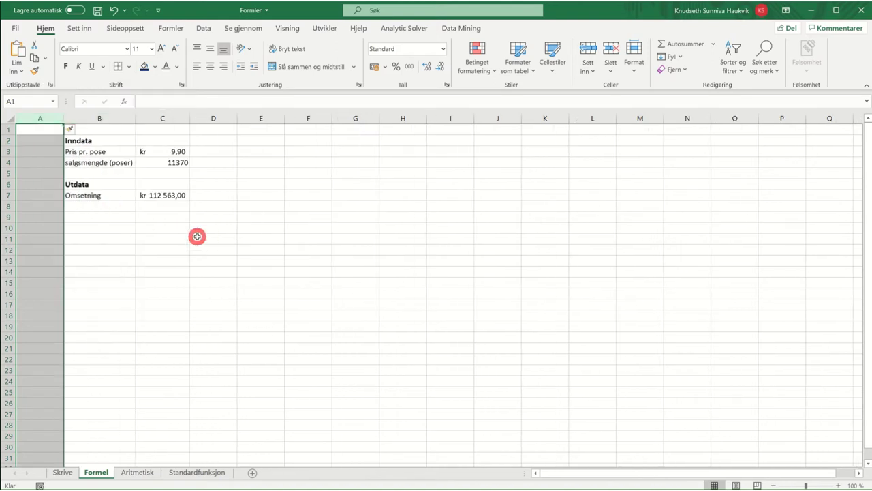
{"action": "left_click", "coordinate": [195, 236]}
{"action": "right_click", "coordinate": [43, 121]}
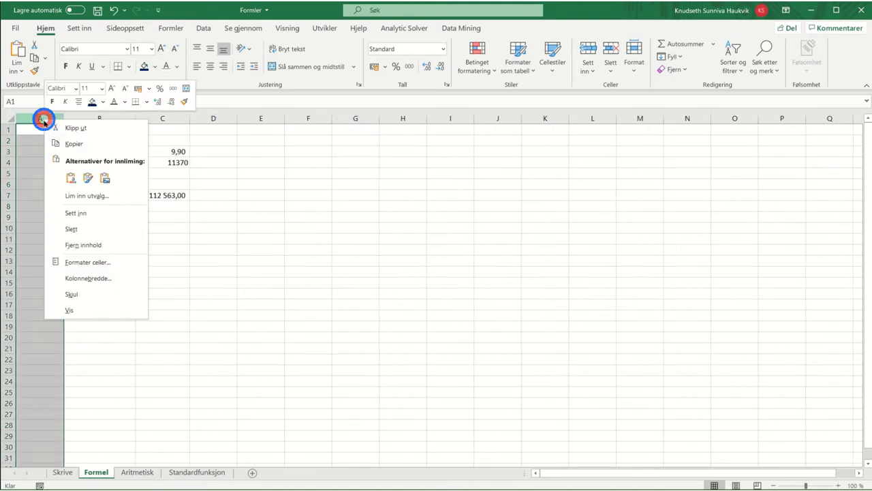
{"action": "left_click", "coordinate": [88, 225]}
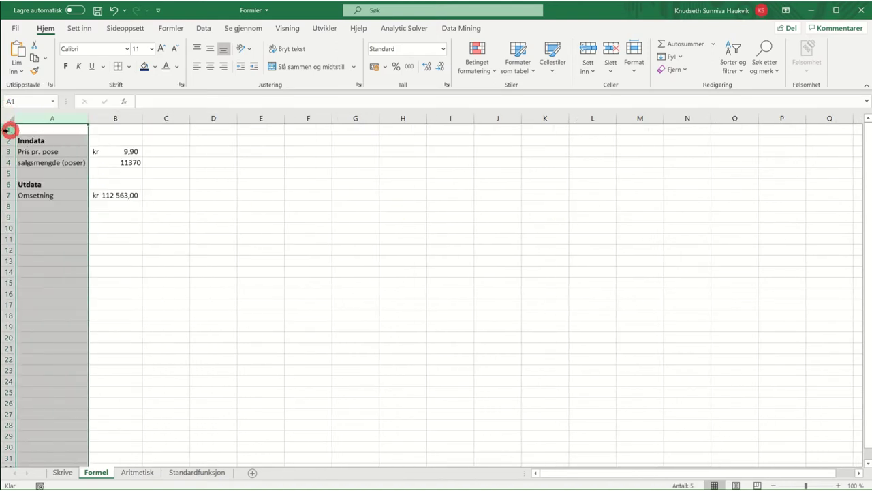
Step: Delete the empty row 1 above the Inndata heading
{"action": "left_click", "coordinate": [9, 129]}
{"action": "right_click", "coordinate": [8, 128]}
{"action": "left_click", "coordinate": [62, 236]}
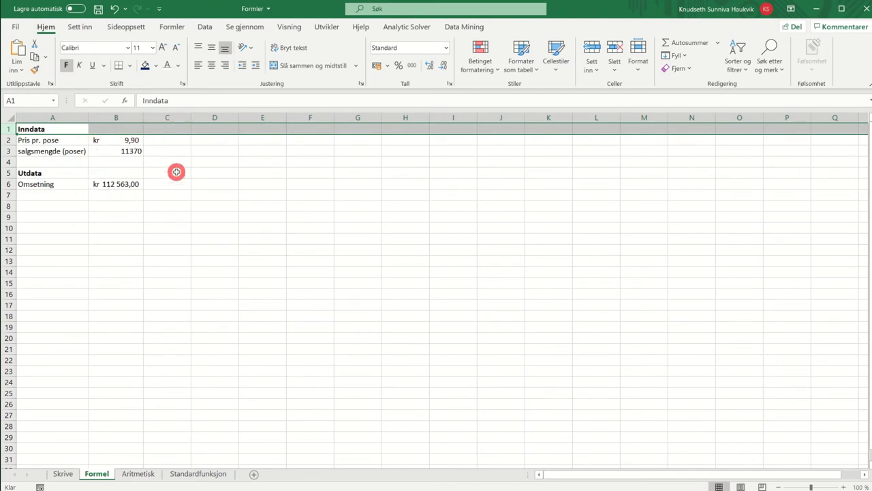
Step: Copy the Pris pr. pose value from B2 into C2, and clear the pasted content
{"action": "left_click", "coordinate": [115, 140]}
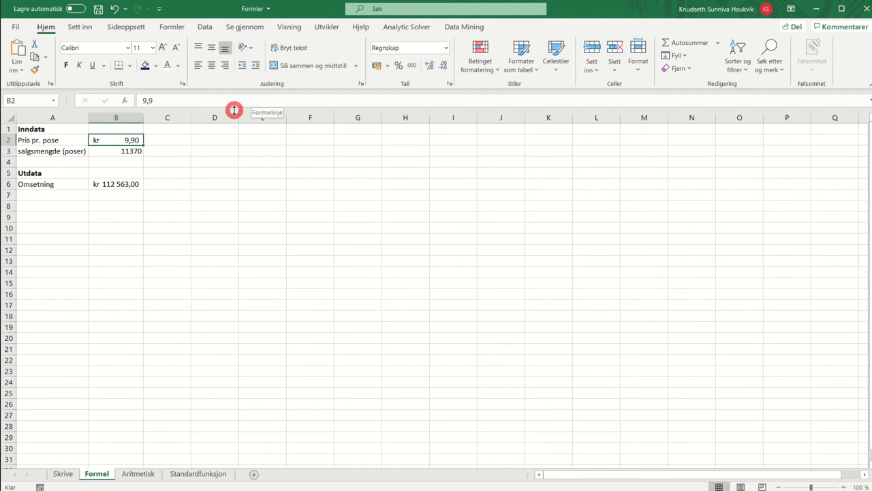
{"action": "key", "text": "ctrl"}
{"action": "key", "text": "ctrl+c"}
{"action": "left_click", "coordinate": [176, 139]}
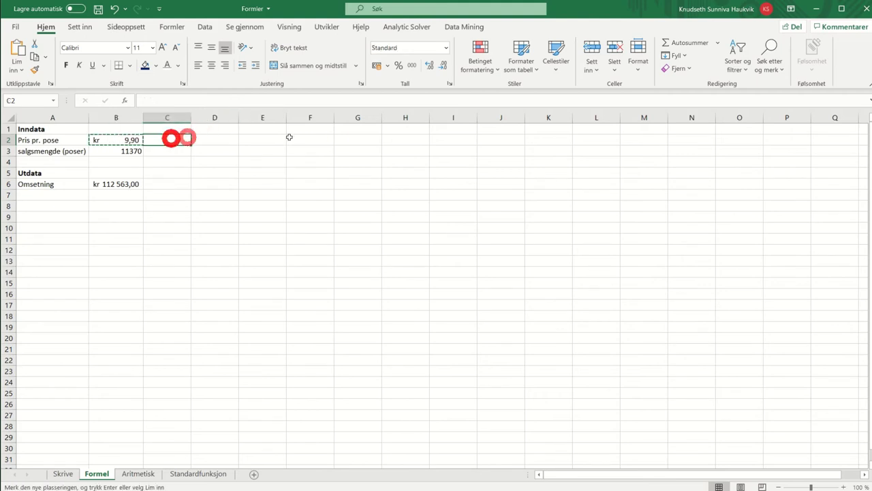
{"action": "key", "text": "ctrl+v"}
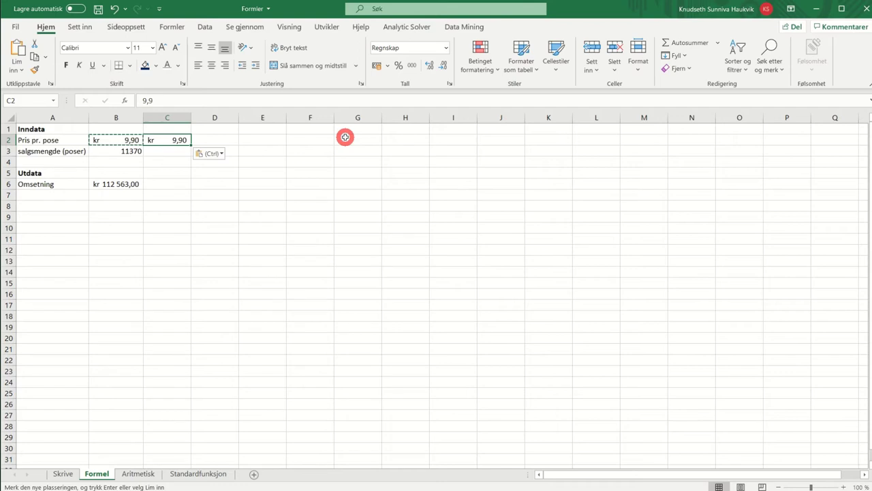
{"action": "key", "text": "Delete"}
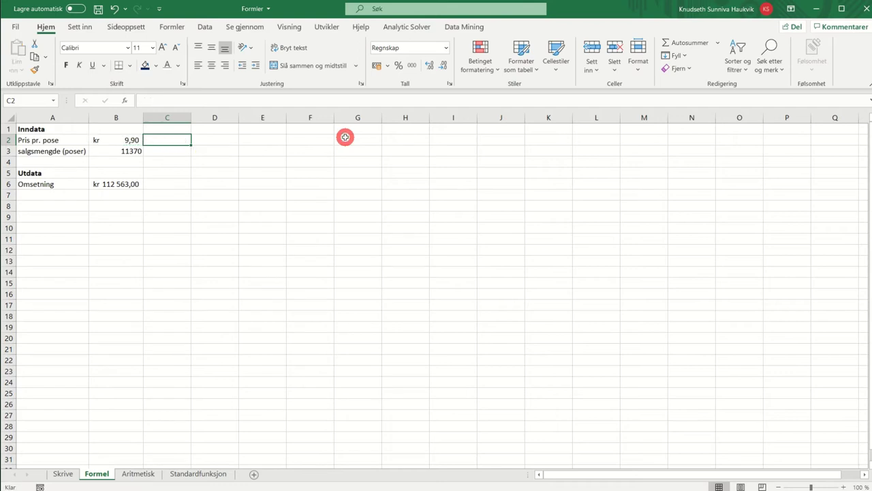
Step: Copy B2 and paste it into C2 with the regular Lim inn paste option, and undo the paste
{"action": "left_click", "coordinate": [123, 139]}
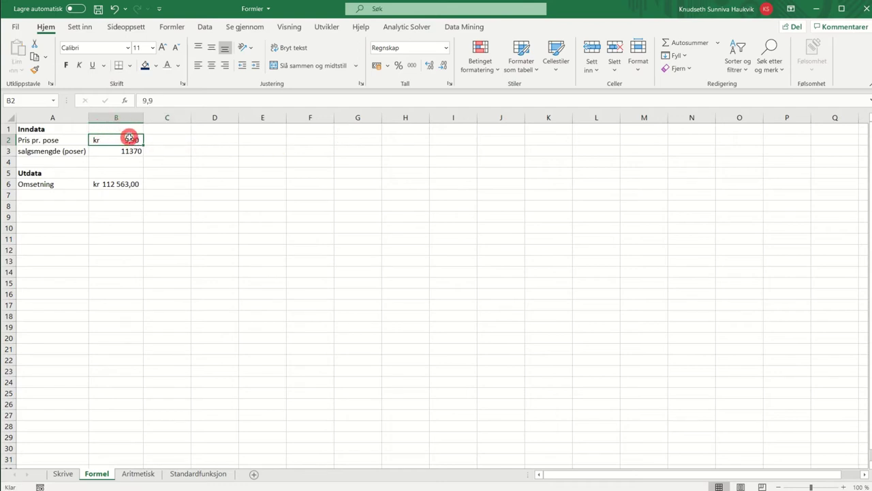
{"action": "right_click", "coordinate": [130, 138]}
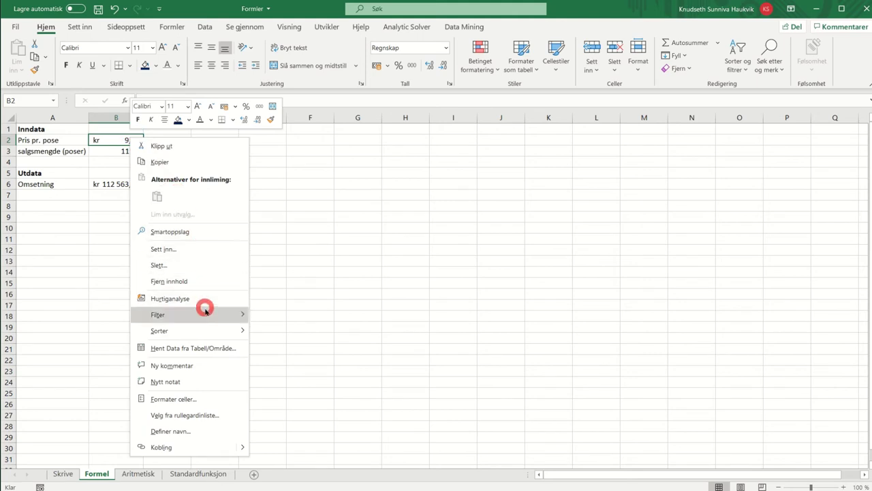
{"action": "left_click", "coordinate": [196, 160]}
{"action": "left_click", "coordinate": [159, 142]}
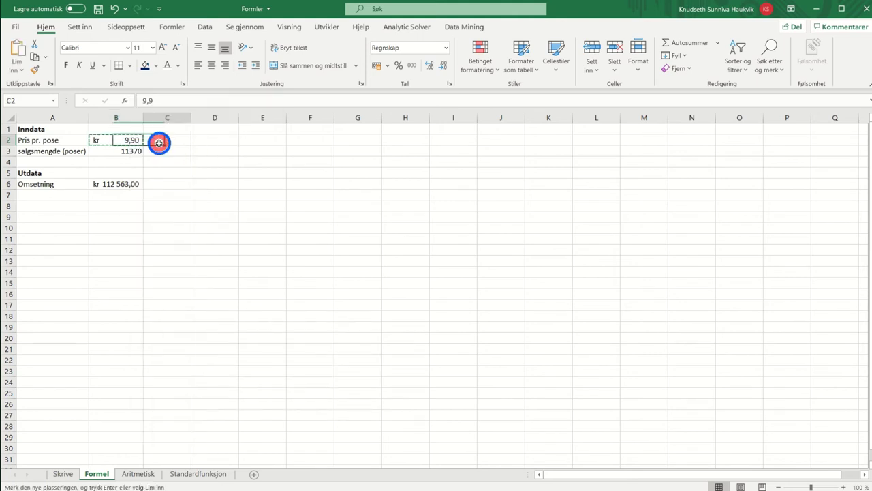
{"action": "right_click", "coordinate": [159, 142]}
{"action": "left_click", "coordinate": [196, 202]}
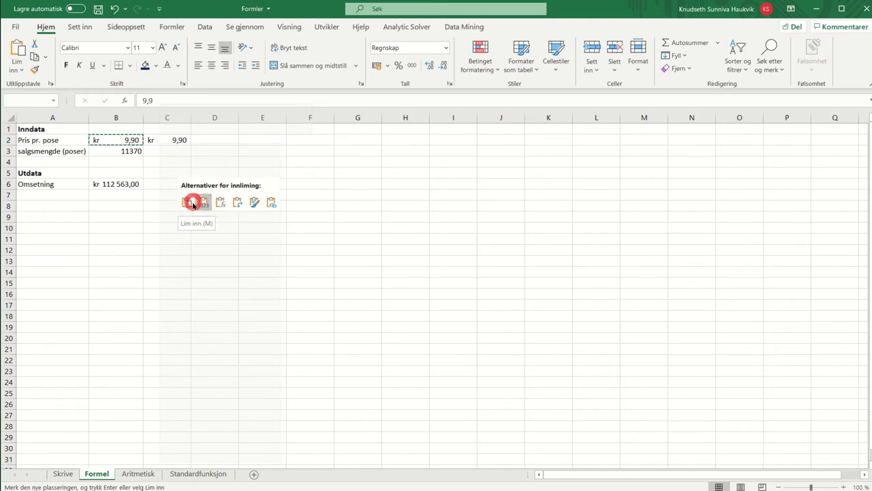
{"action": "left_click", "coordinate": [192, 202]}
{"action": "left_click", "coordinate": [171, 151]}
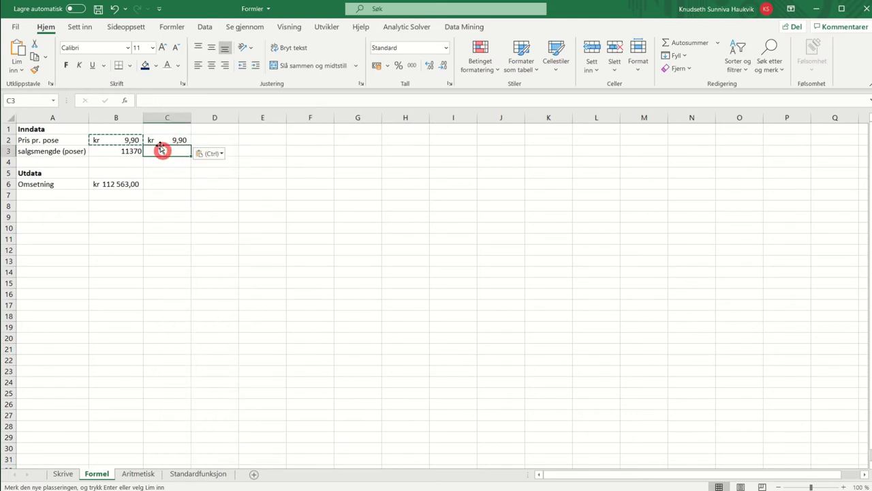
{"action": "key", "text": "ctrl"}
{"action": "key", "text": "ctrl+z"}
Step: Fill the Pris pr. pose value from B2 across to C2, and enter 10520 as the salgsmengde in C3
{"action": "left_click", "coordinate": [135, 137]}
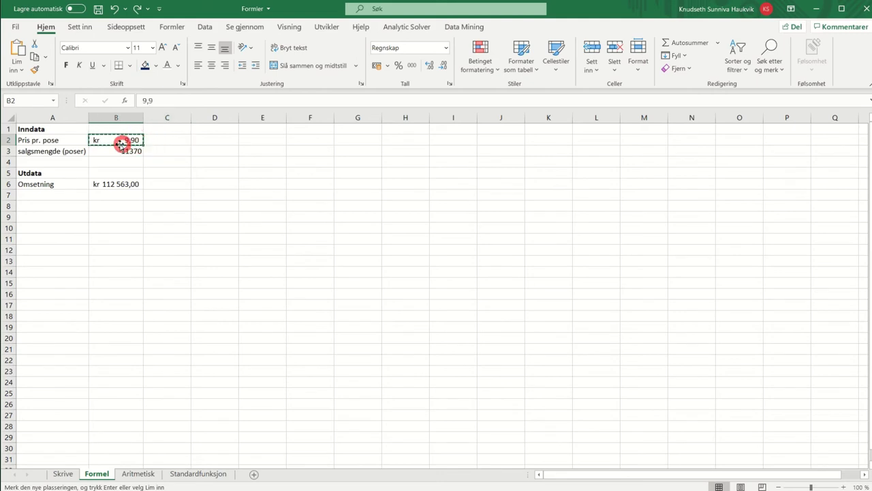
{"action": "left_click_drag", "start_coordinate": [141, 143], "coordinate": [184, 141]}
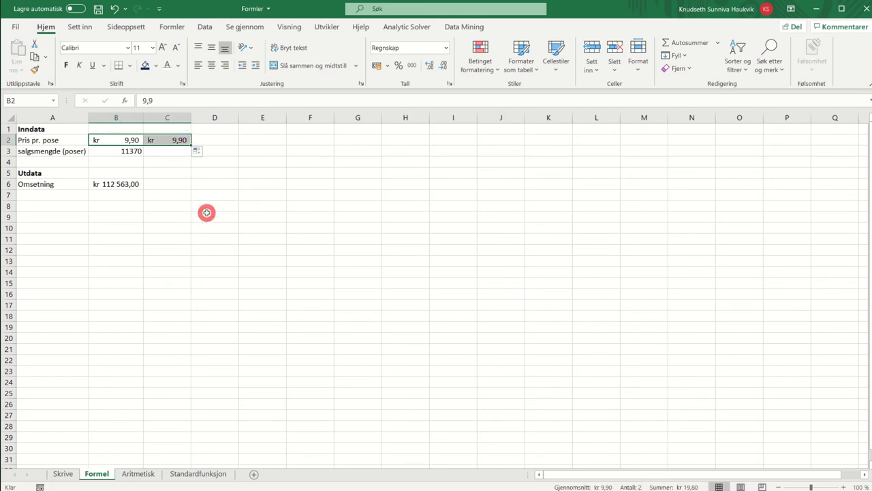
{"action": "left_click", "coordinate": [167, 153]}
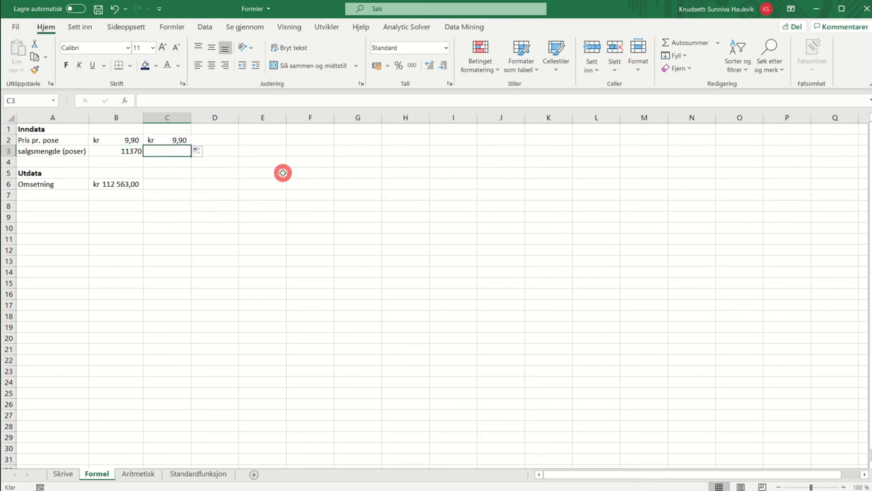
{"action": "type", "text": "10520"}
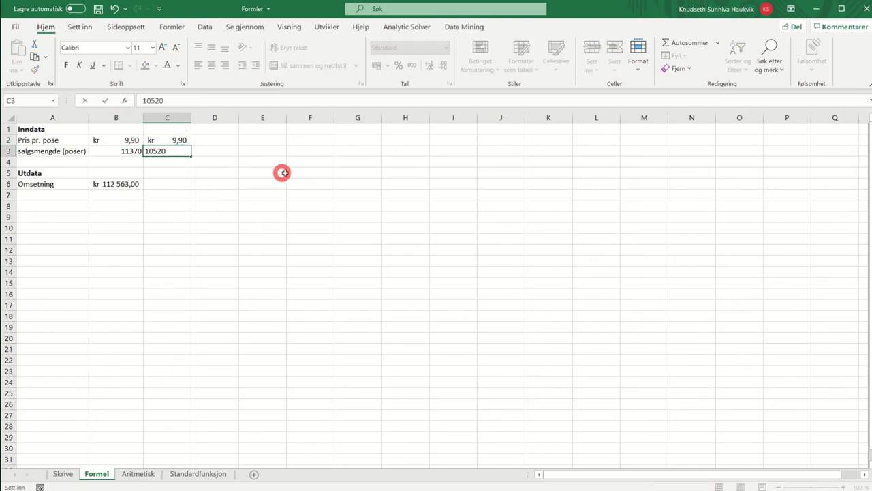
{"action": "left_click", "coordinate": [218, 174]}
Step: Fill the Omsetning formula from B6 across to C6
{"action": "left_click", "coordinate": [163, 183]}
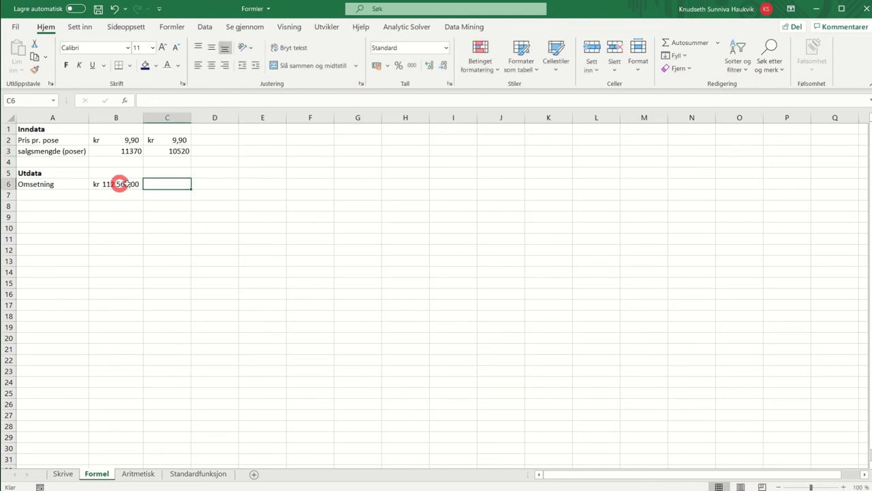
{"action": "left_click", "coordinate": [120, 184]}
{"action": "left_click_drag", "start_coordinate": [142, 188], "coordinate": [191, 189]}
{"action": "left_click", "coordinate": [194, 216]}
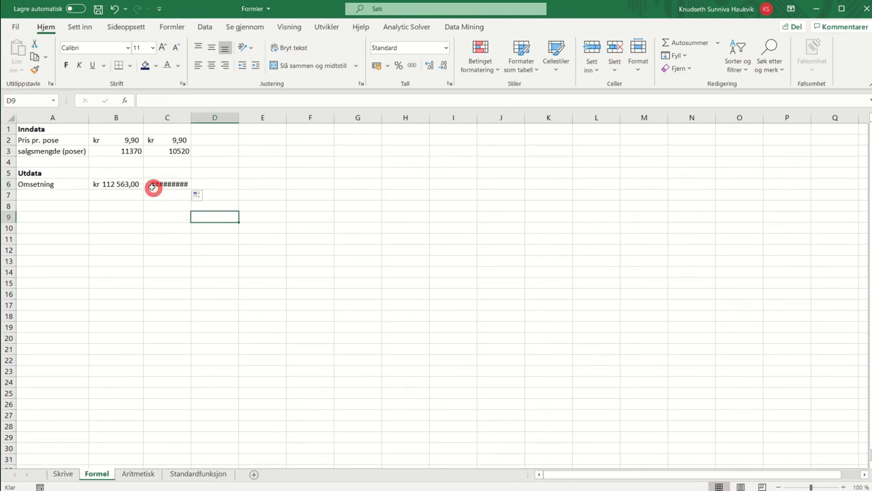
Step: Auto-fit column C to its contents, repeating the auto-fit after narrowing the column by hand
{"action": "double_click", "coordinate": [190, 118]}
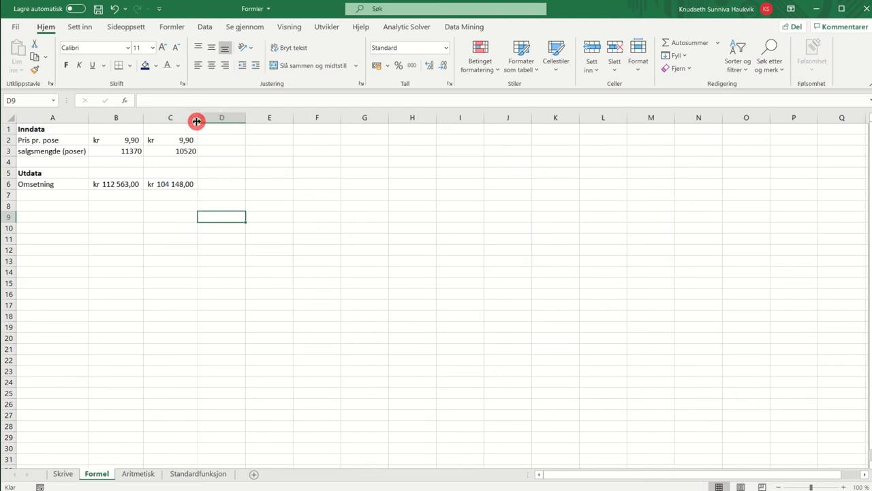
{"action": "left_click_drag", "start_coordinate": [198, 119], "coordinate": [189, 118]}
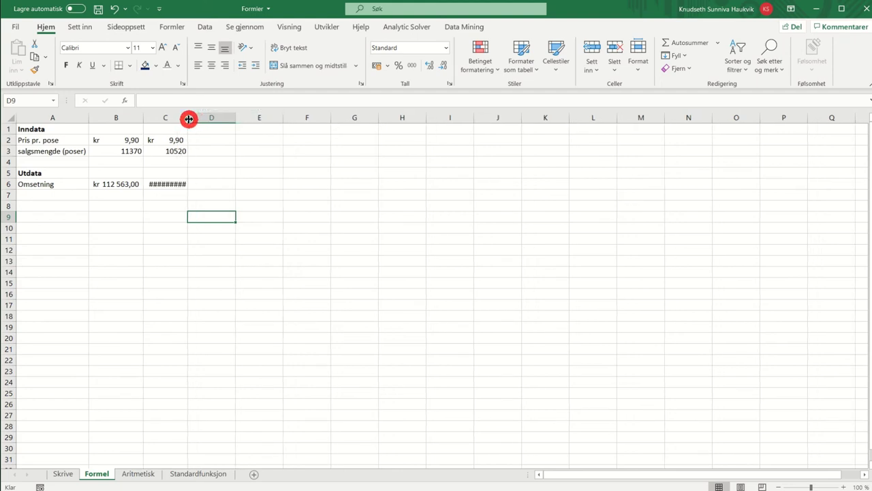
{"action": "double_click", "coordinate": [189, 119]}
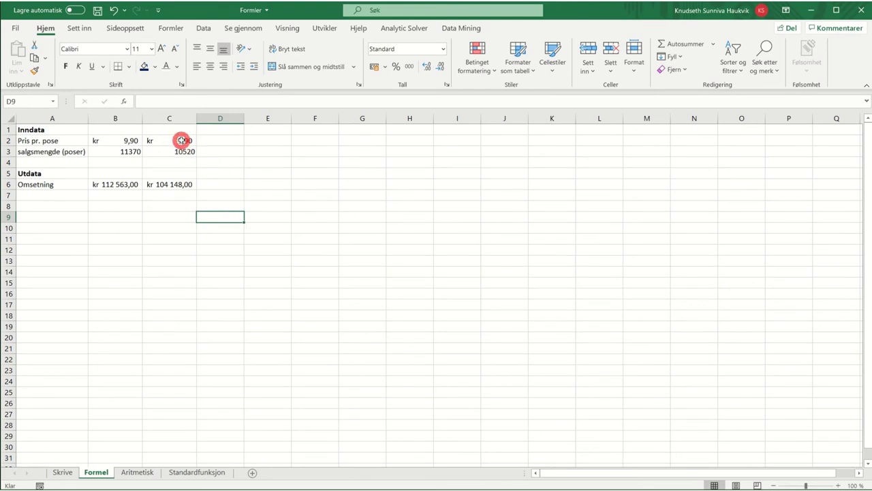
Step: Cut the Pris pr. pose value from C2 and paste it into D2, and undo the paste
{"action": "left_click", "coordinate": [182, 141]}
{"action": "key", "text": "ctrl+c"}
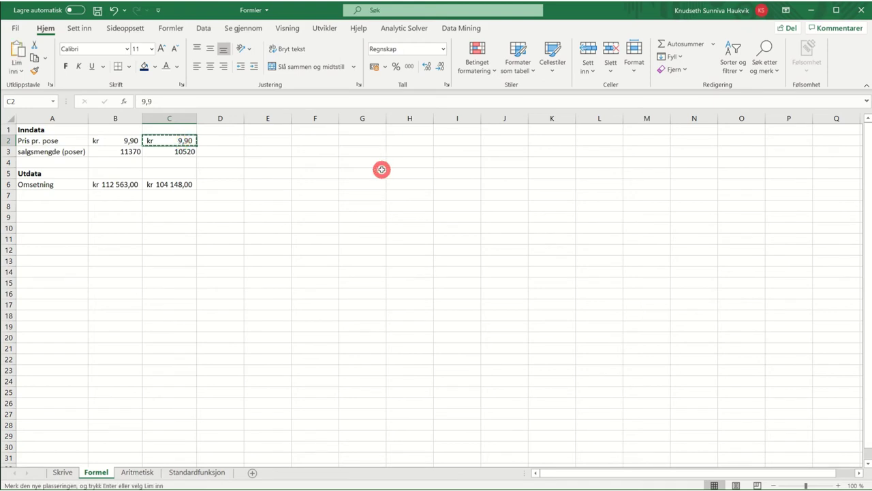
{"action": "left_click", "coordinate": [224, 139]}
{"action": "key", "text": "ctrl+v"}
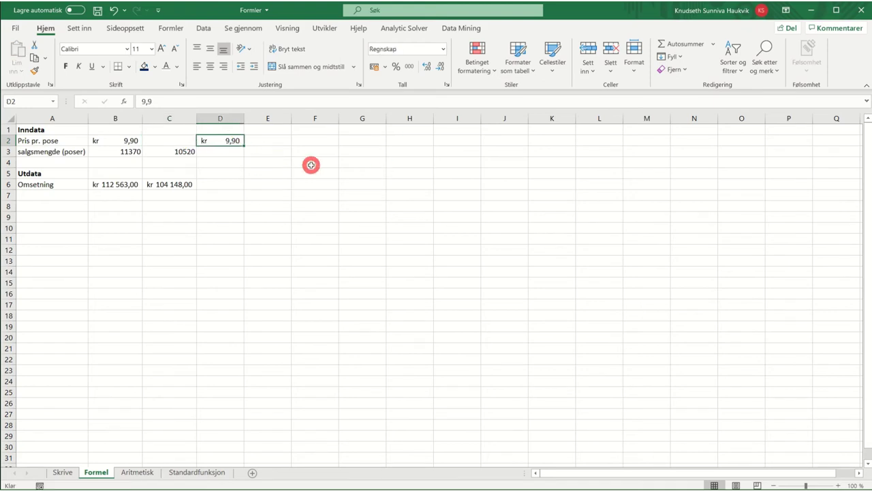
{"action": "key", "text": "ctrl+z"}
{"action": "left_click", "coordinate": [219, 154]}
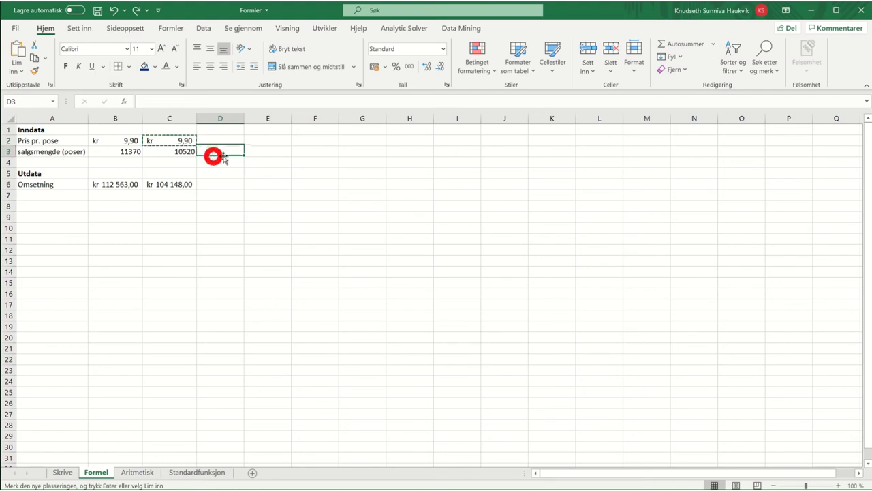
{"action": "key", "text": "Escape"}
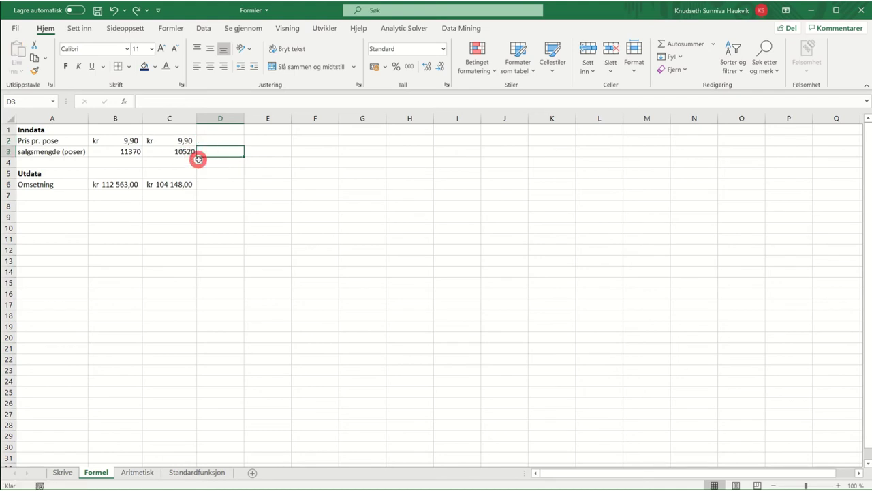
Step: Select C2:D2 and move the range directly to D2:E2, and undo the move
{"action": "left_click", "coordinate": [190, 140]}
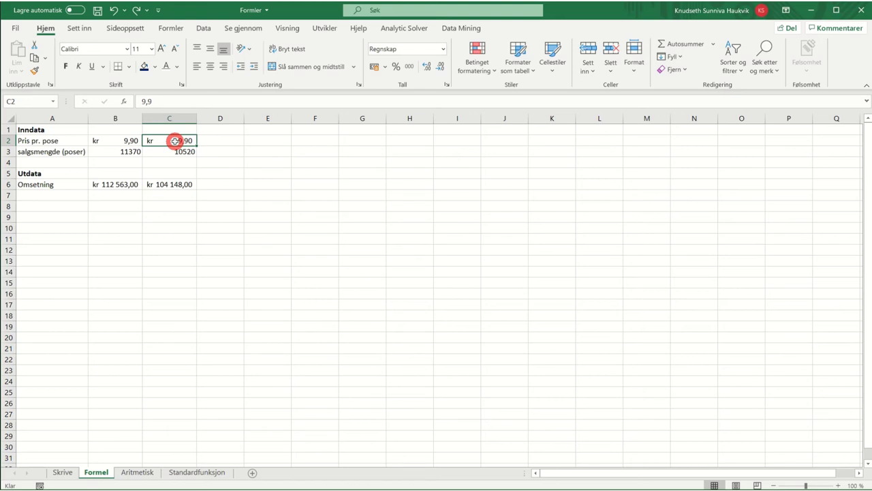
{"action": "left_click_drag", "start_coordinate": [175, 140], "coordinate": [201, 140]}
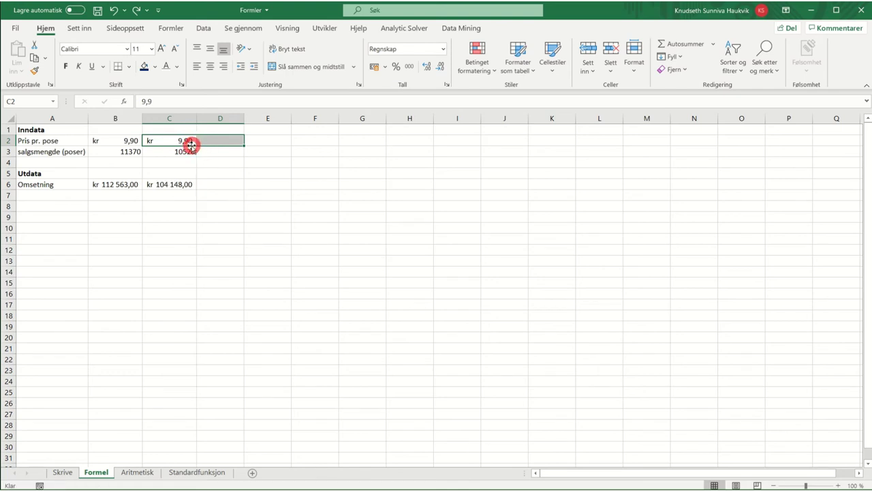
{"action": "left_click_drag", "start_coordinate": [191, 144], "coordinate": [209, 144]}
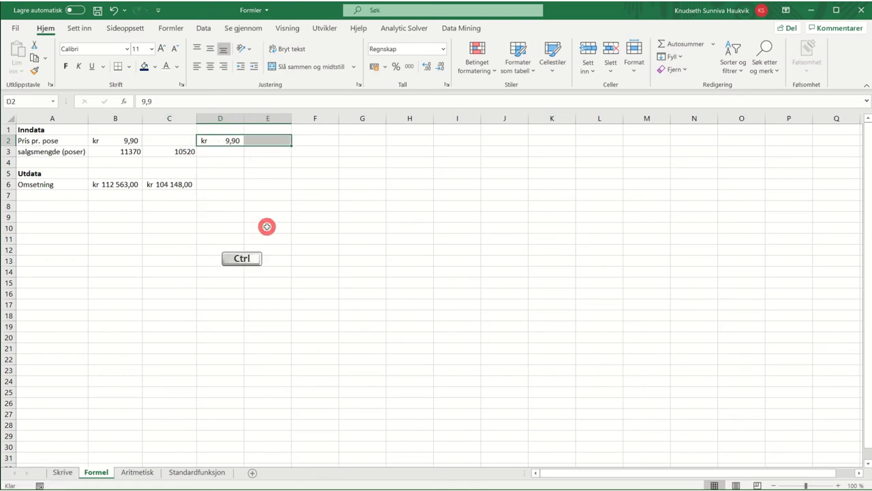
{"action": "key", "text": "ctrl+z"}
{"action": "left_click", "coordinate": [204, 161]}
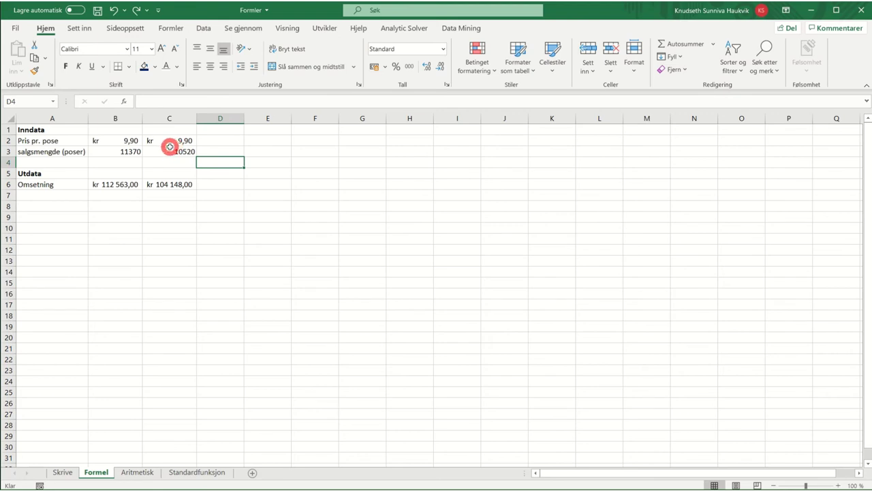
Step: Move the single cell C2 directly onto D2 without cutting it, and undo the move
{"action": "left_click", "coordinate": [188, 142]}
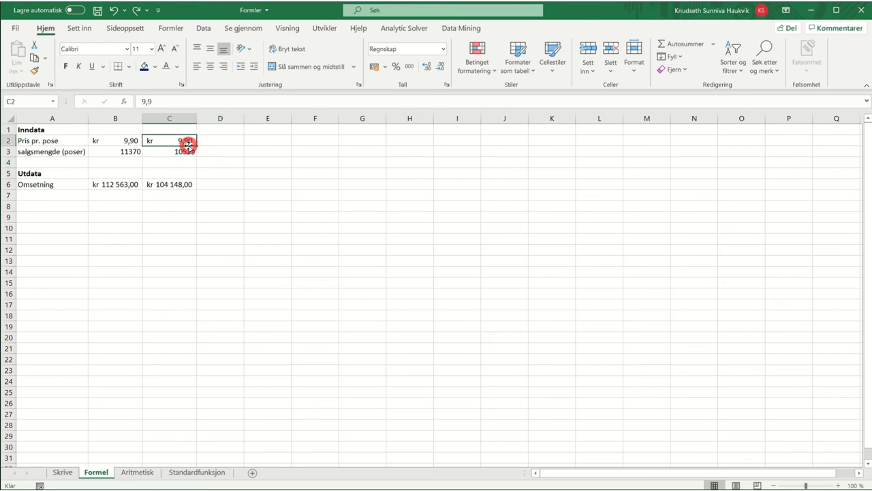
{"action": "left_click_drag", "start_coordinate": [187, 144], "coordinate": [214, 144]}
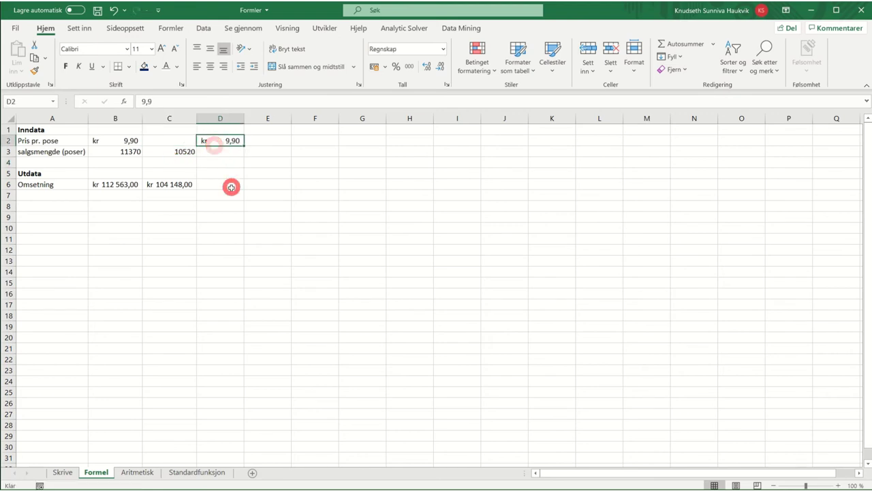
{"action": "key", "text": "ctrl+z"}
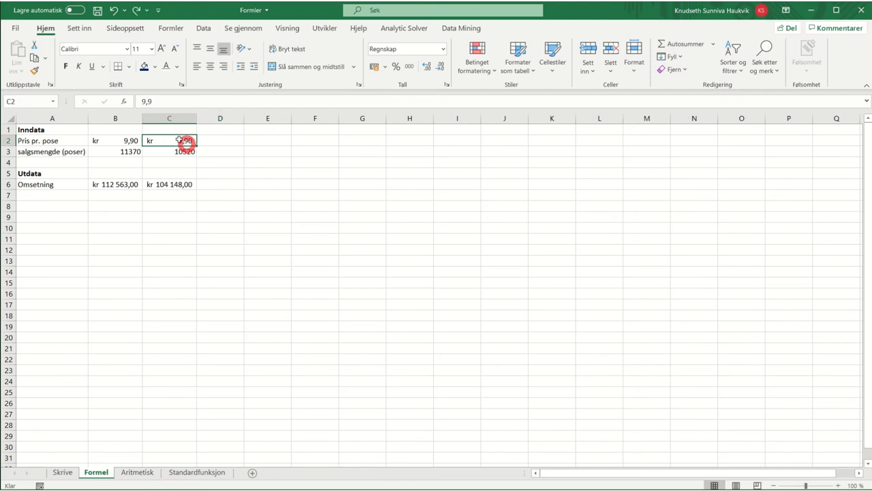
Step: Cut C2 again using its cell-specific commands and paste it into D2, and undo the paste
{"action": "right_click", "coordinate": [165, 139]}
{"action": "left_click", "coordinate": [224, 142]}
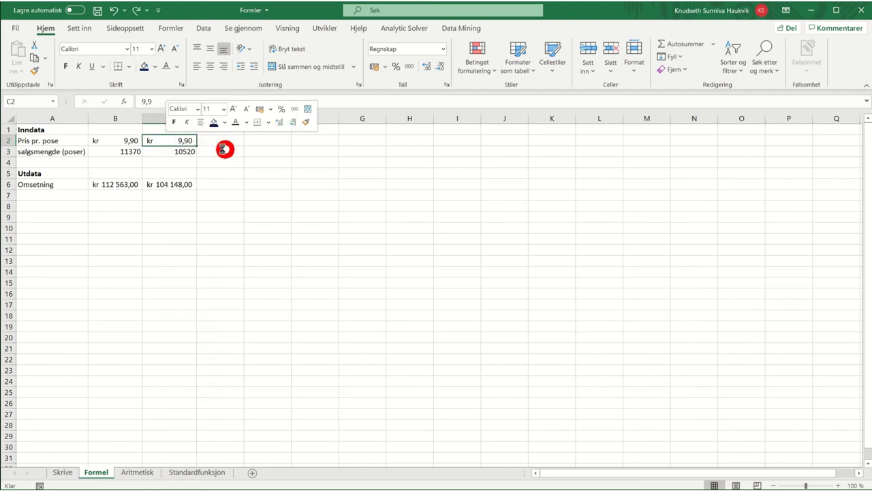
{"action": "left_click", "coordinate": [215, 142]}
{"action": "right_click", "coordinate": [215, 143]}
{"action": "left_click", "coordinate": [245, 197]}
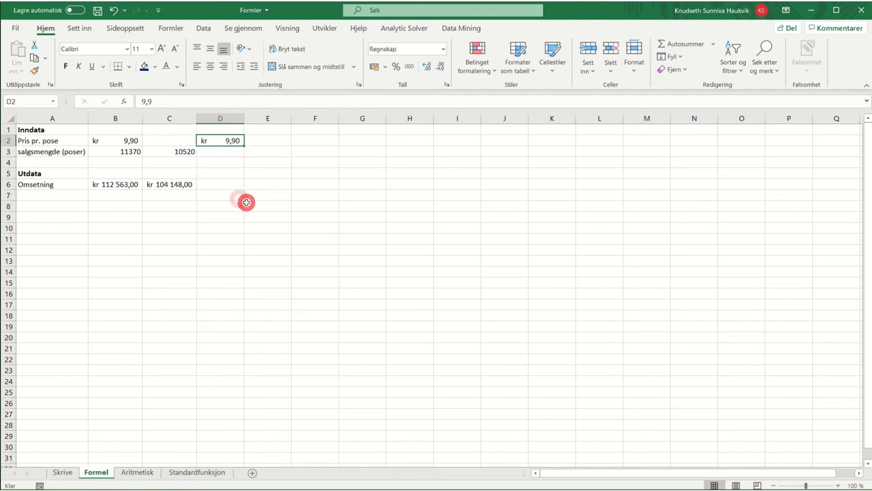
{"action": "key", "text": "ctrl+z"}
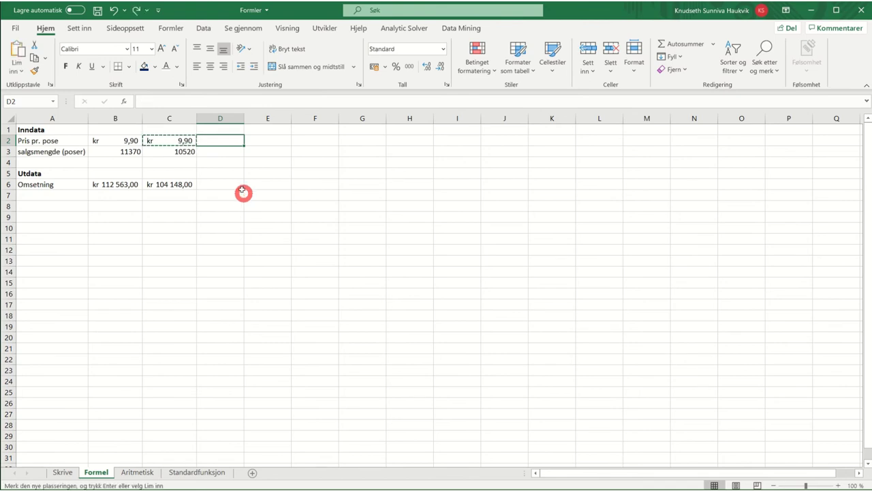
Step: Cut the whole range A1:C6 and paste it with its upper-left cell at B1
{"action": "left_click", "coordinate": [225, 176]}
{"action": "left_click_drag", "start_coordinate": [35, 127], "coordinate": [179, 185]}
{"action": "left_click", "coordinate": [228, 215]}
{"action": "left_click_drag", "start_coordinate": [68, 133], "coordinate": [171, 185]}
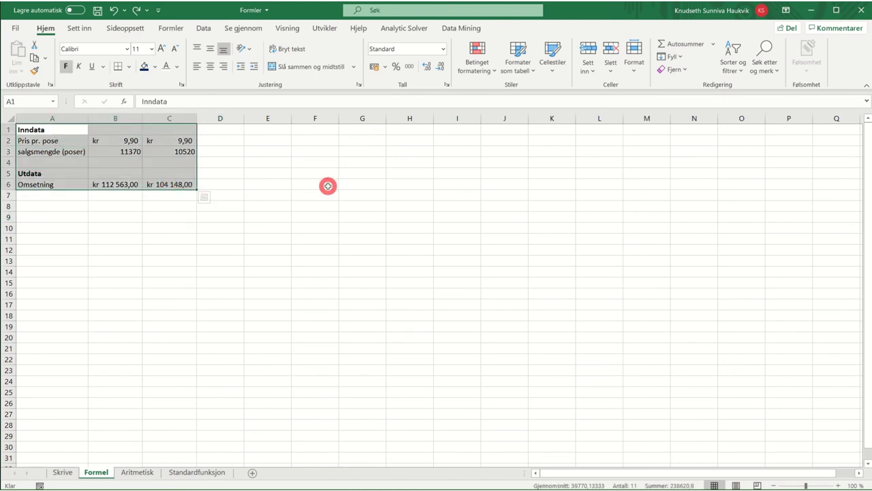
{"action": "key", "text": "ctrl+c"}
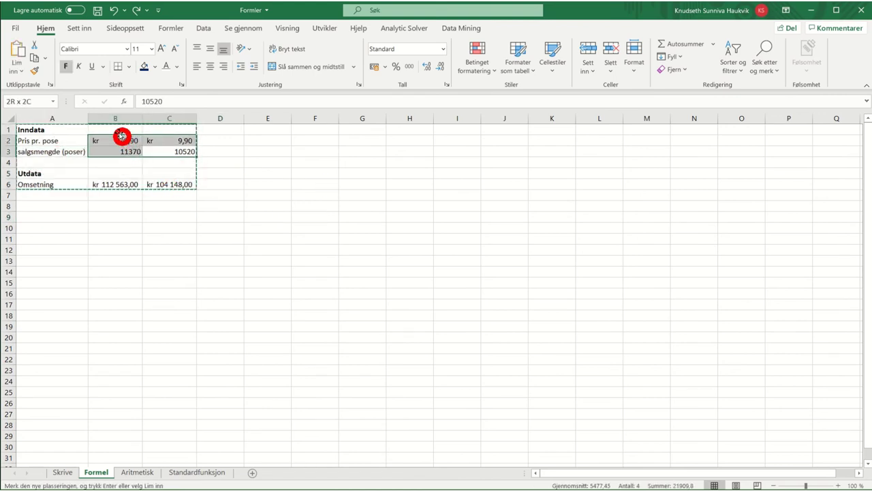
{"action": "left_click", "coordinate": [113, 128]}
{"action": "right_click", "coordinate": [113, 129]}
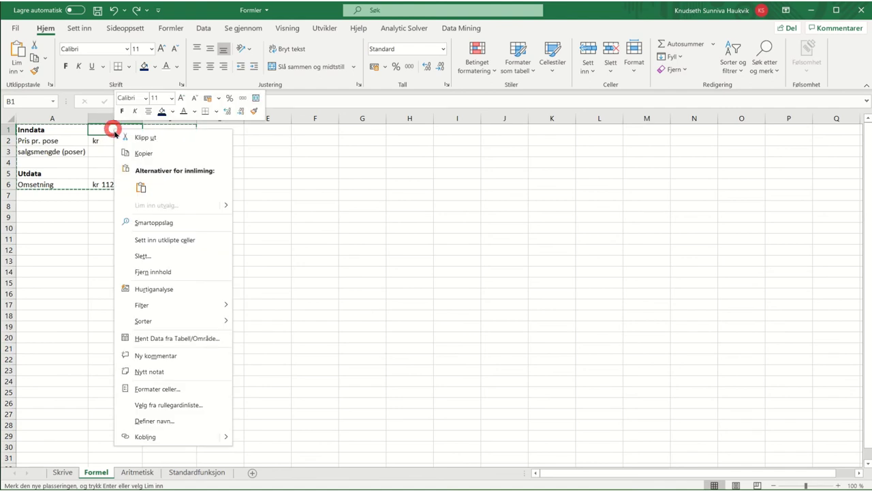
{"action": "left_click", "coordinate": [145, 185]}
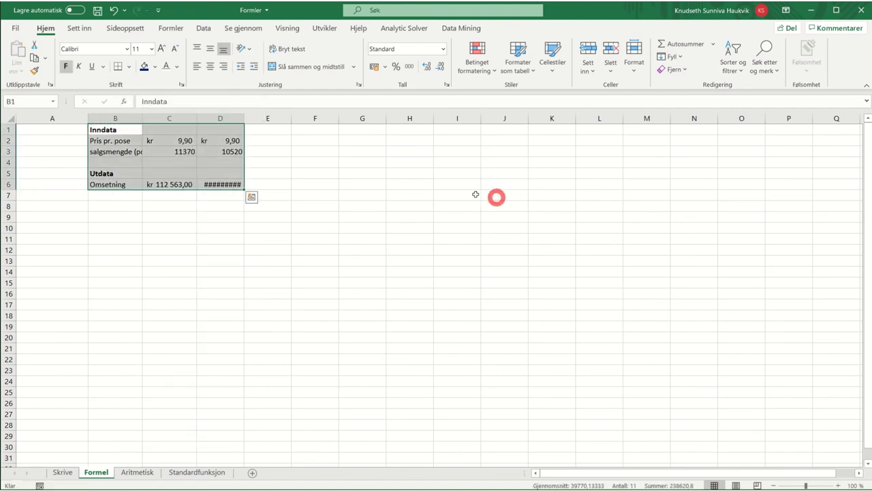
Step: Auto-fit columns D and B to their contents and deselect the moved range
{"action": "double_click", "coordinate": [243, 119]}
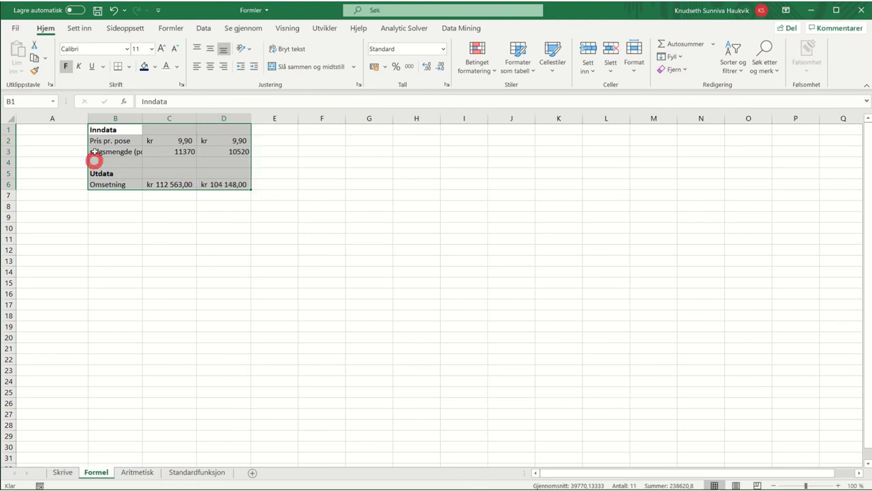
{"action": "double_click", "coordinate": [139, 118]}
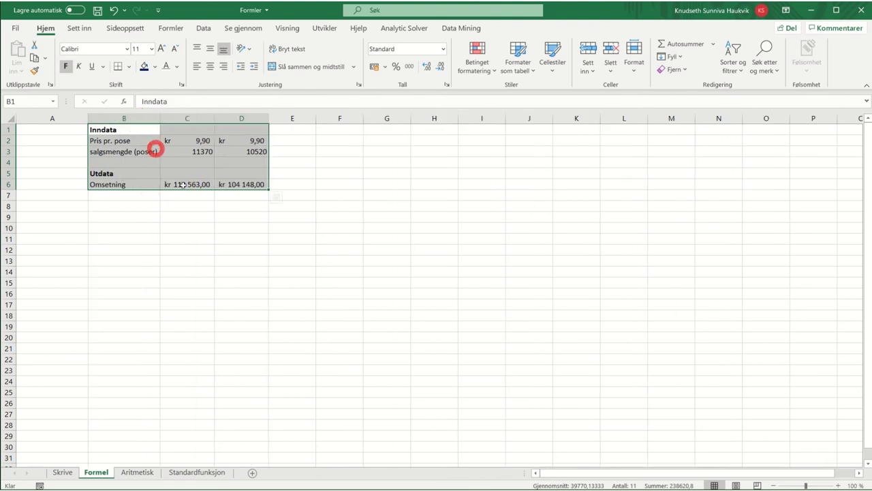
{"action": "left_click", "coordinate": [220, 253]}
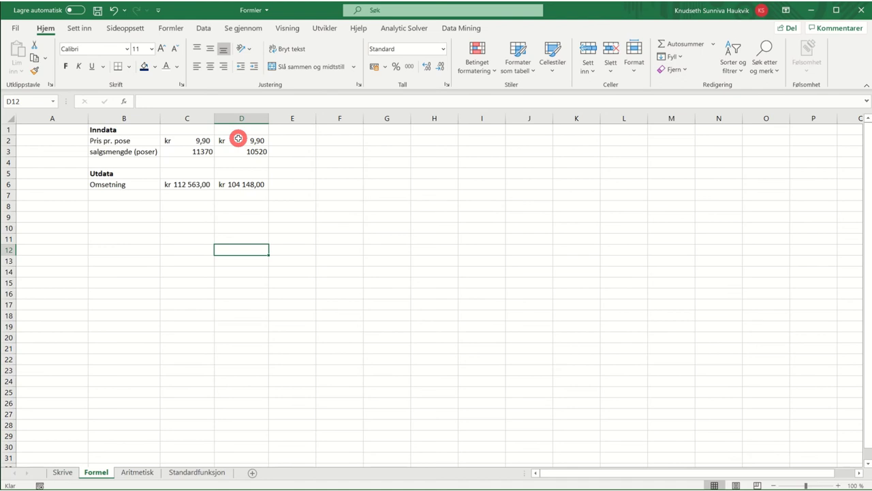
Step: Delete the contents of D2:D6 directly, and undo the deletion
{"action": "left_click_drag", "start_coordinate": [238, 138], "coordinate": [248, 180]}
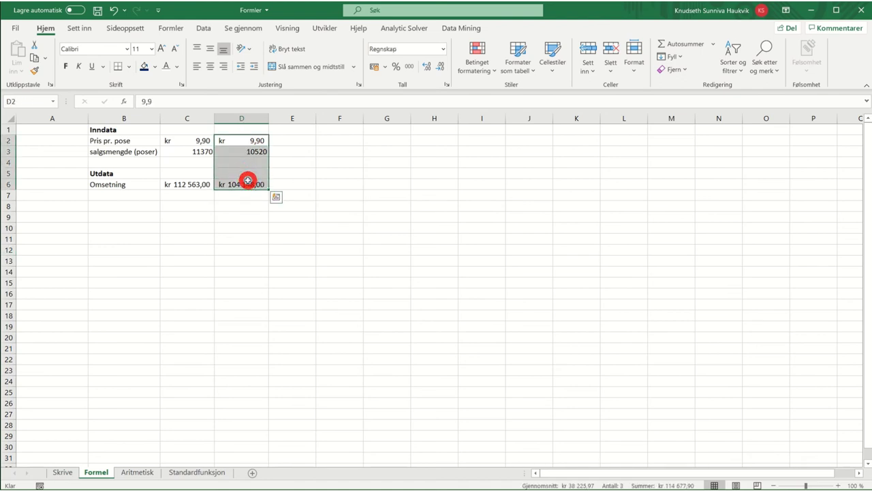
{"action": "key", "text": "Delete"}
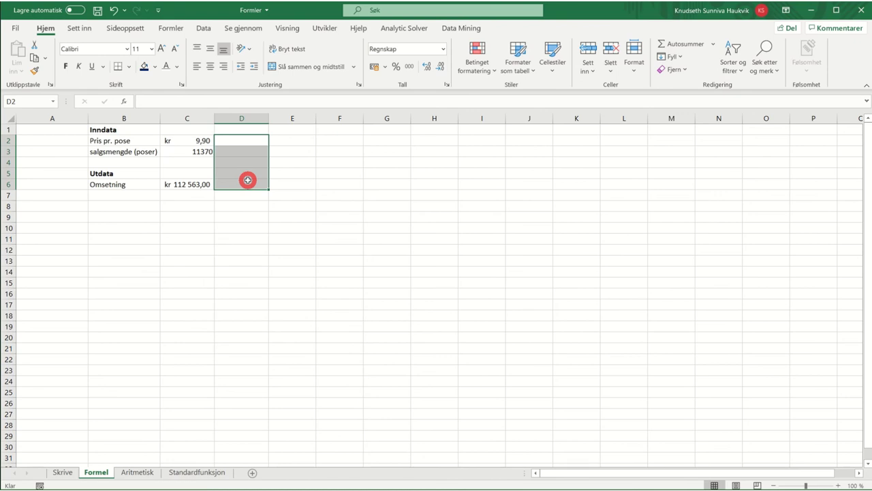
{"action": "key", "text": "ctrl+z"}
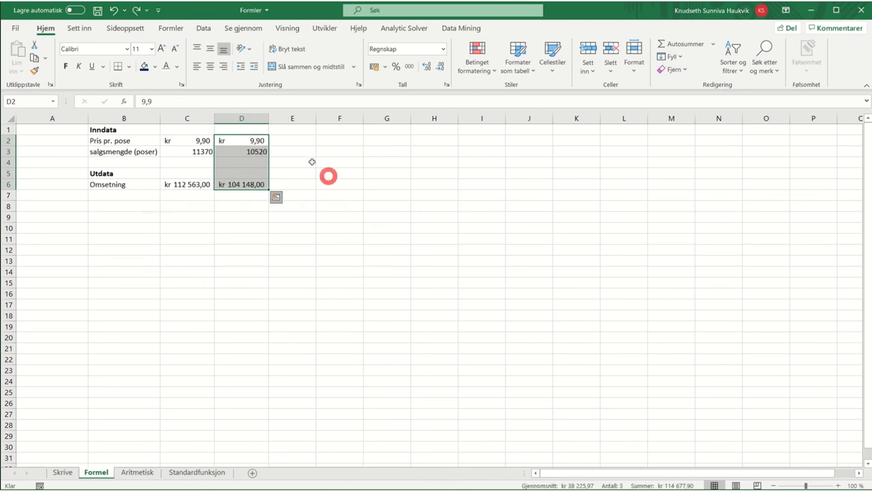
{"action": "key", "text": "ctrl+q"}
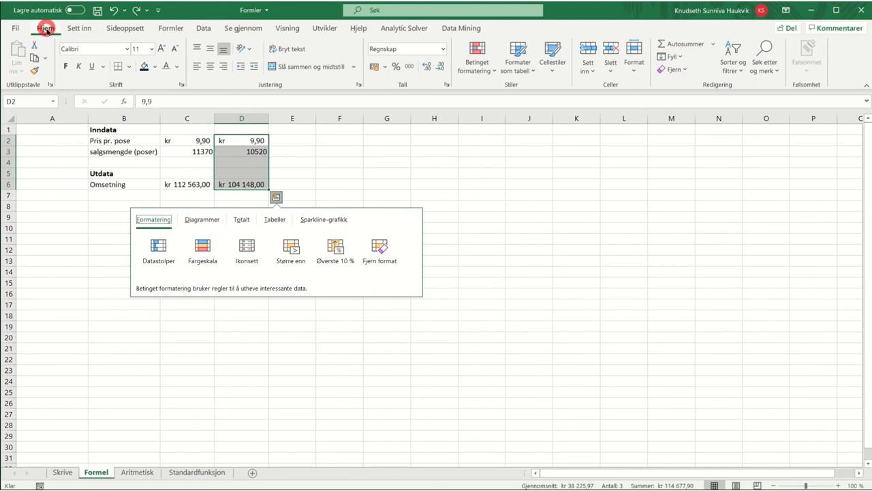
{"action": "left_click", "coordinate": [387, 180]}
Step: Select D2:D6 again and empty it with the Fjern command, and undo the clearing
{"action": "left_click_drag", "start_coordinate": [234, 141], "coordinate": [254, 187]}
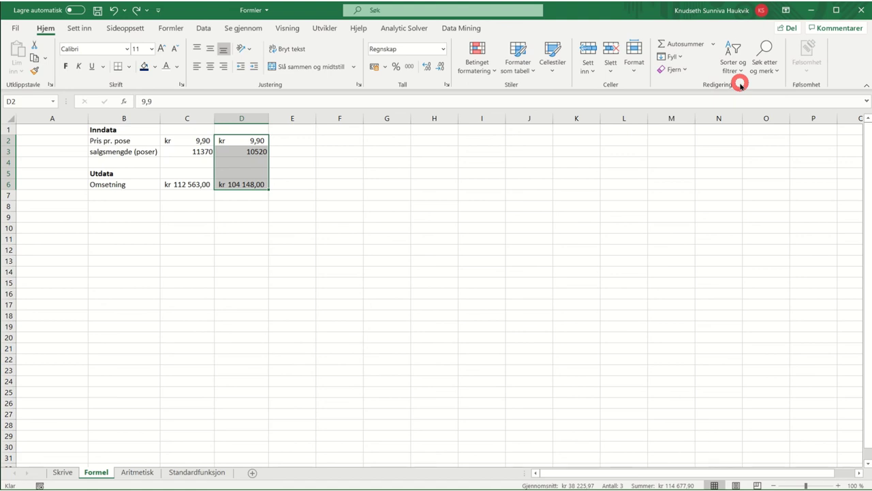
{"action": "left_click", "coordinate": [681, 71]}
{"action": "left_click", "coordinate": [724, 116]}
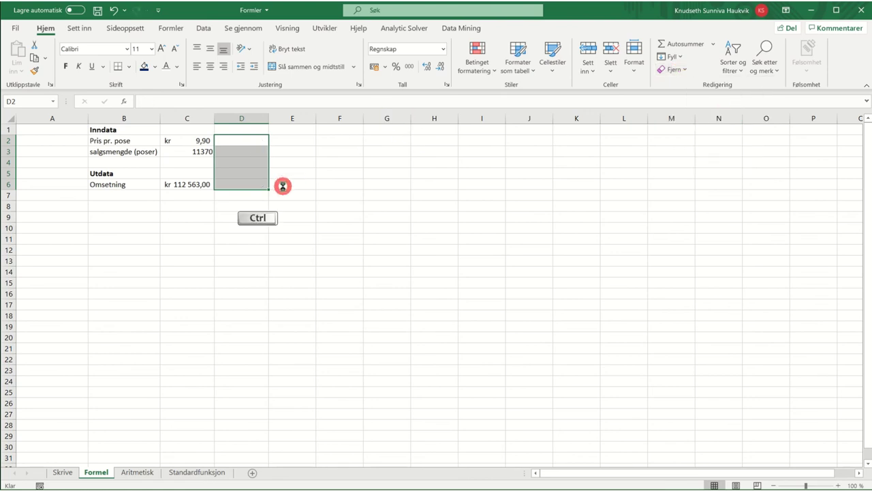
{"action": "key", "text": "ctrl+z"}
Step: Clear D2:D6 with its Fjern innhold option, and undo and redo that clearing
{"action": "right_click", "coordinate": [234, 144]}
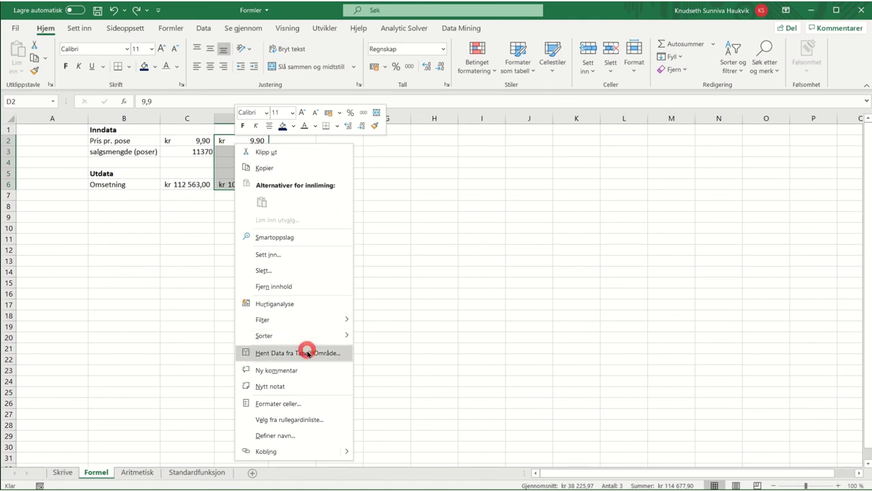
{"action": "left_click", "coordinate": [308, 286]}
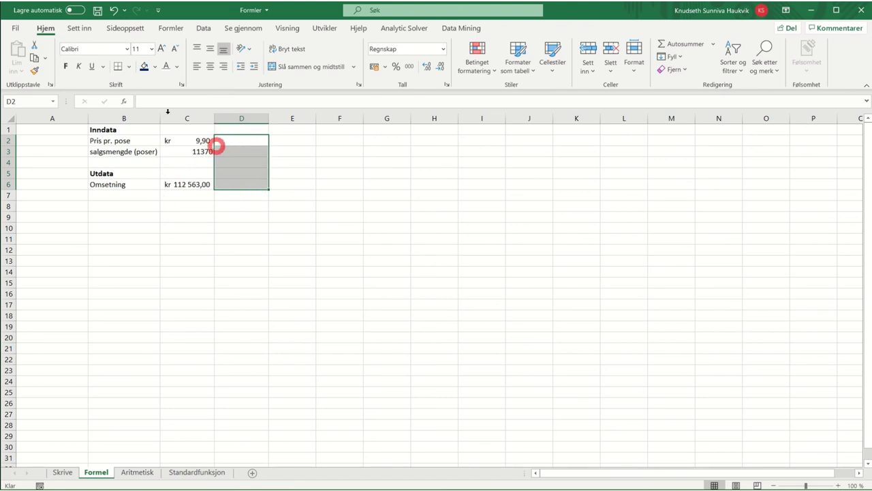
{"action": "left_click", "coordinate": [113, 10]}
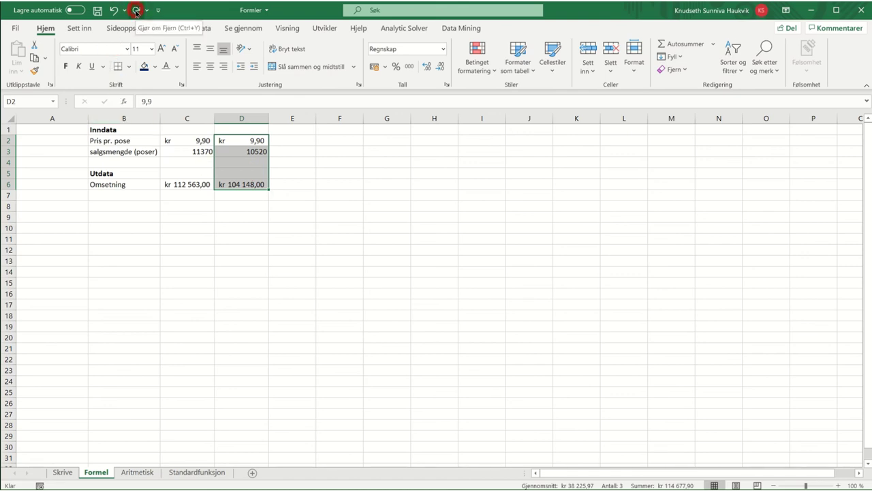
{"action": "left_click", "coordinate": [137, 10]}
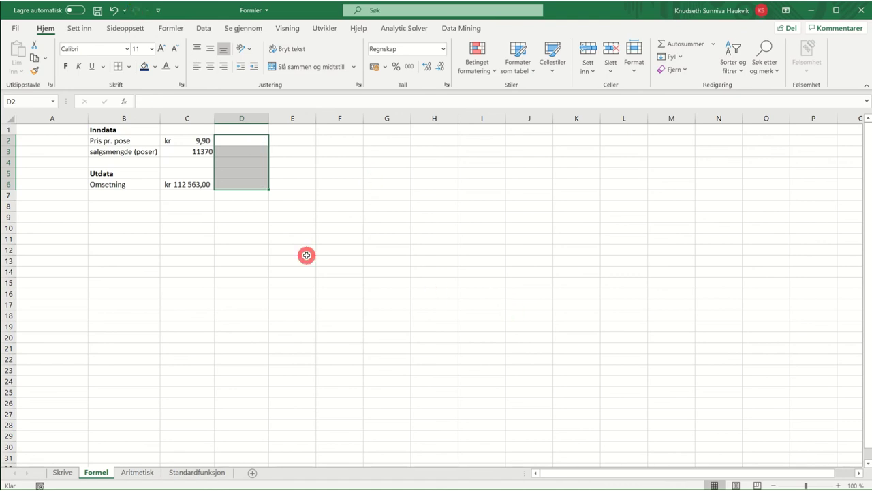